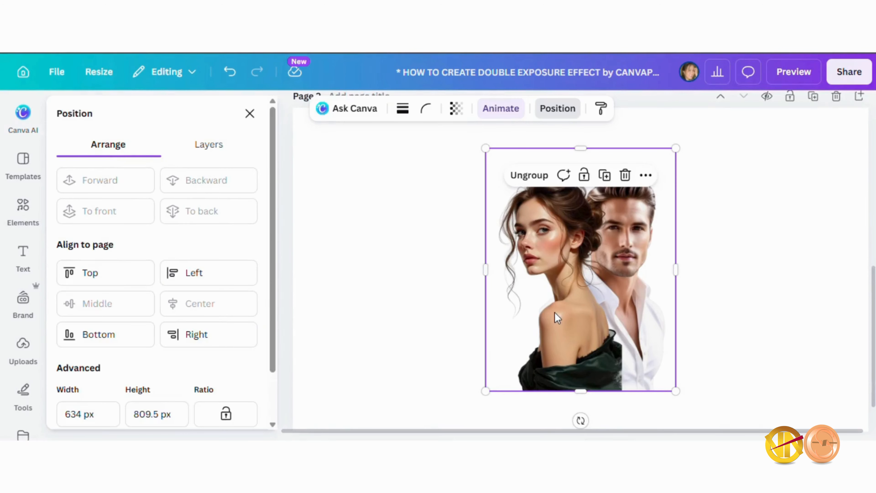
- Ungroup the couple's images and select the image of the woman on its own
click(528, 174)
click(471, 271)
click(524, 276)
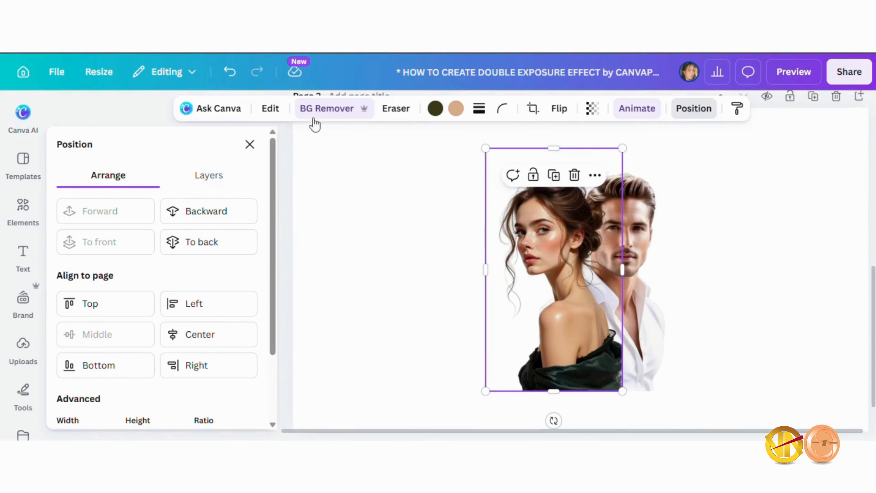
- Apply the Custom Duotone filter to the woman's image
click(270, 108)
scroll(198, 260, down, 5)
scroll(201, 264, down, 5)
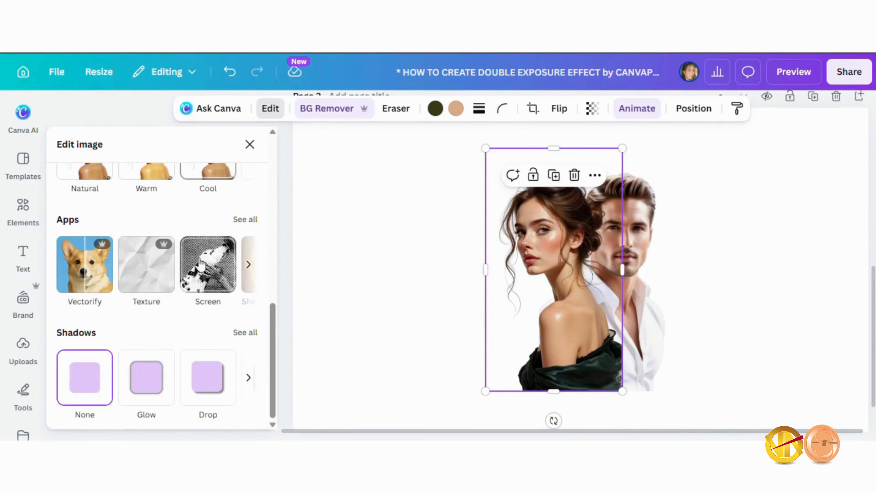
drag(272, 341, 271, 300)
click(245, 213)
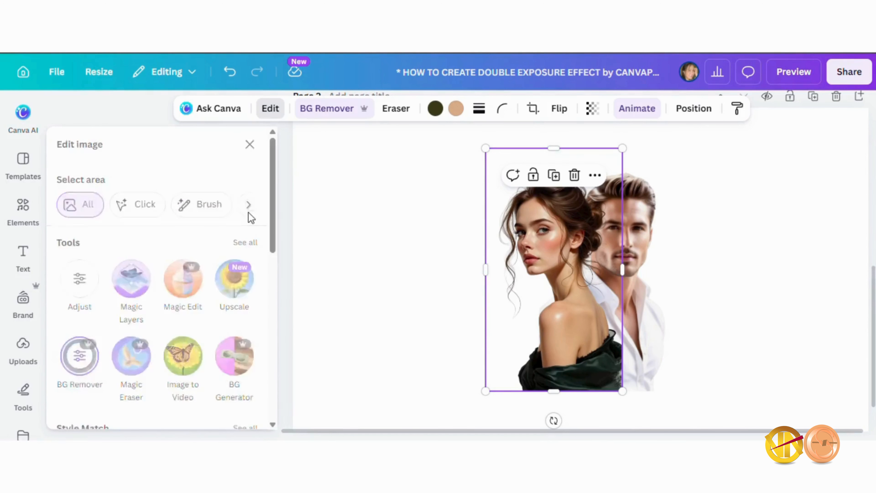
scroll(86, 328, down, 10)
scroll(81, 325, down, 15)
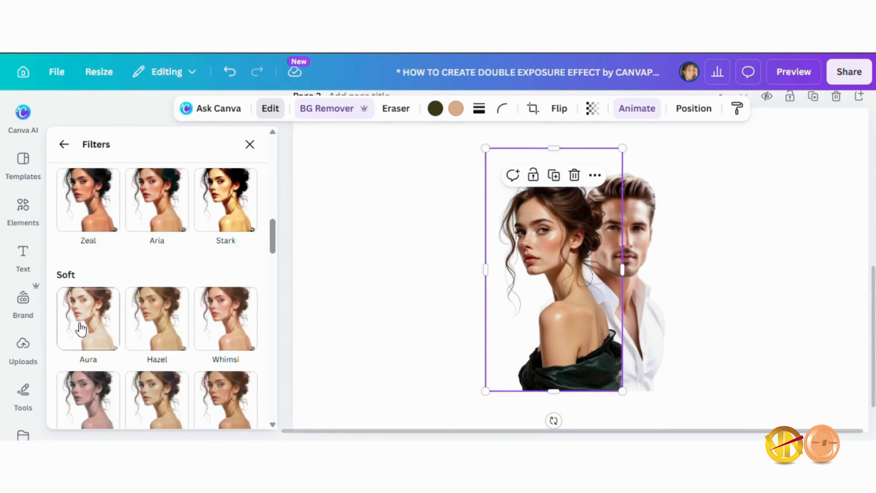
scroll(86, 313, down, 6)
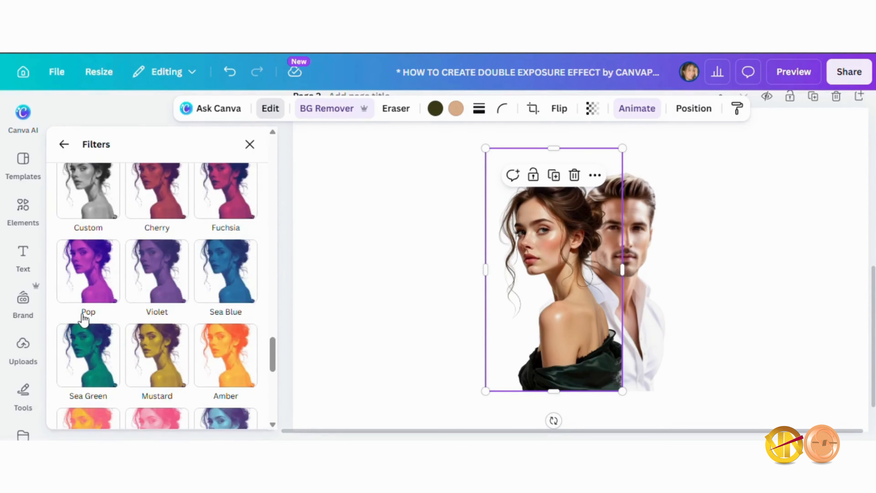
scroll(78, 287, up, 3)
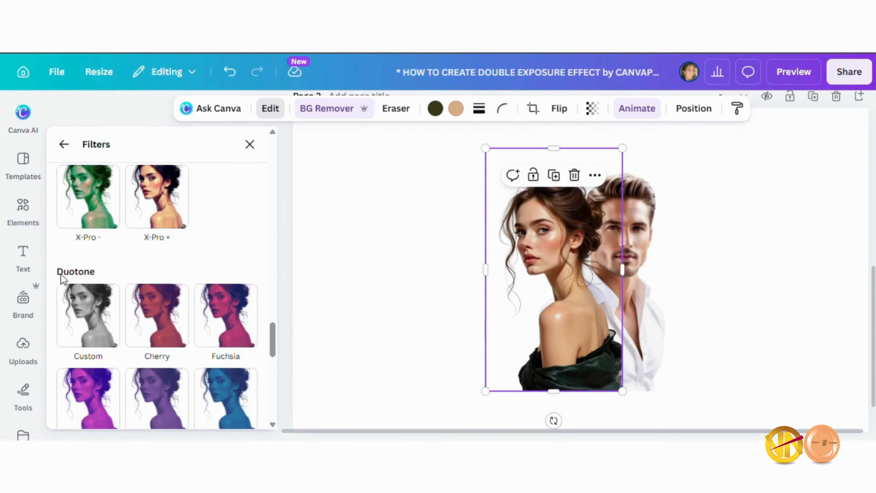
click(91, 309)
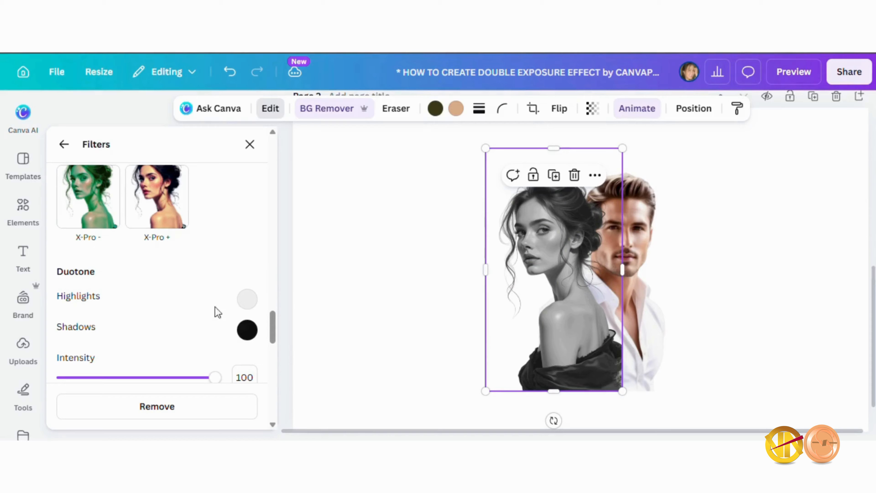
- Set the woman's Duotone highlights to black and shadows to #000000 at intensity 100, making her a solid silhouette
click(251, 301)
drag(252, 160, 246, 232)
click(107, 332)
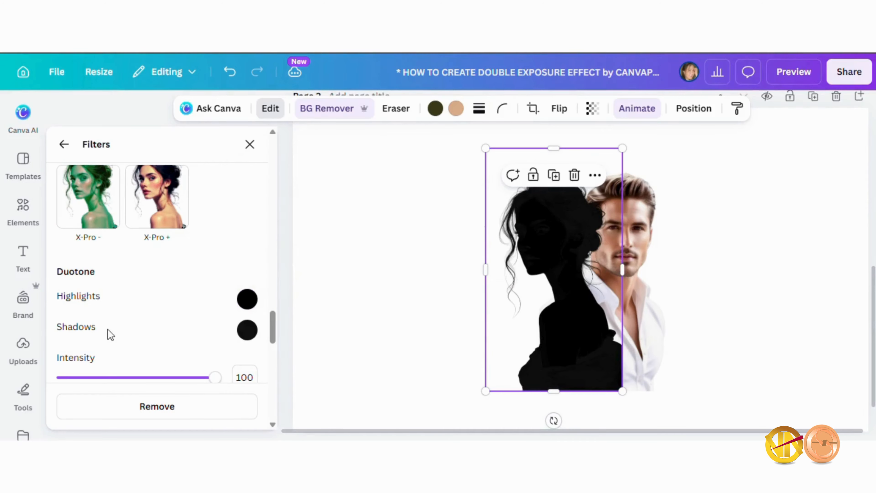
click(247, 330)
drag(250, 245, 249, 260)
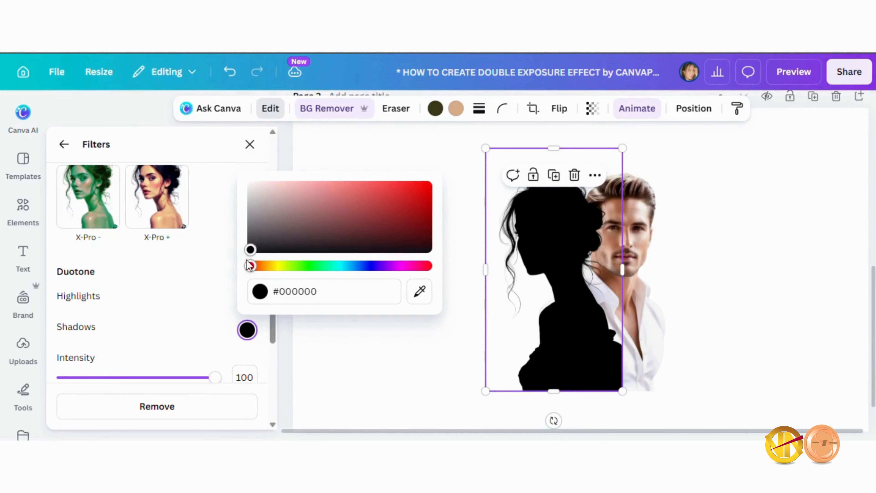
click(150, 347)
drag(214, 378, 235, 377)
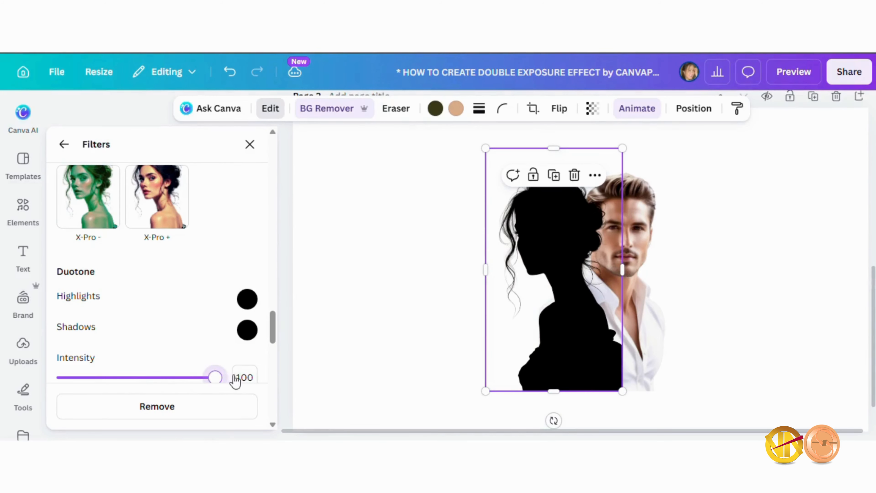
click(378, 358)
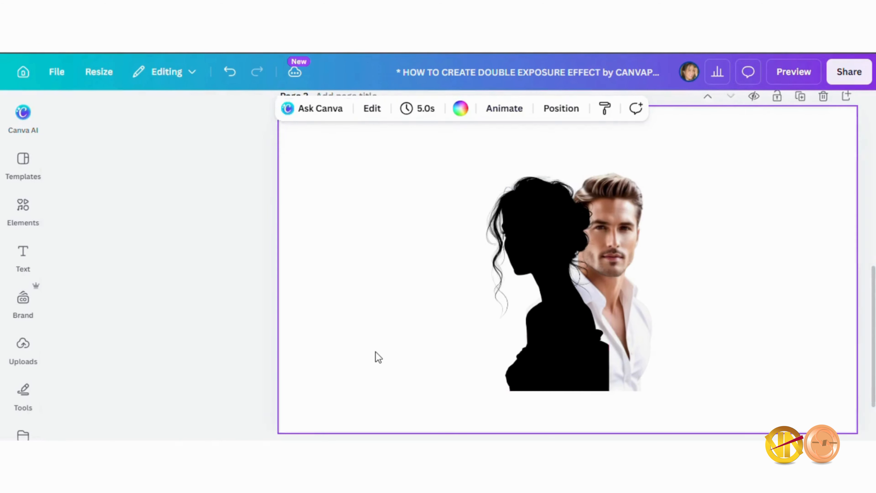
- Copy the woman's silhouette style and apply it to the man's image
click(419, 318)
right_click(419, 317)
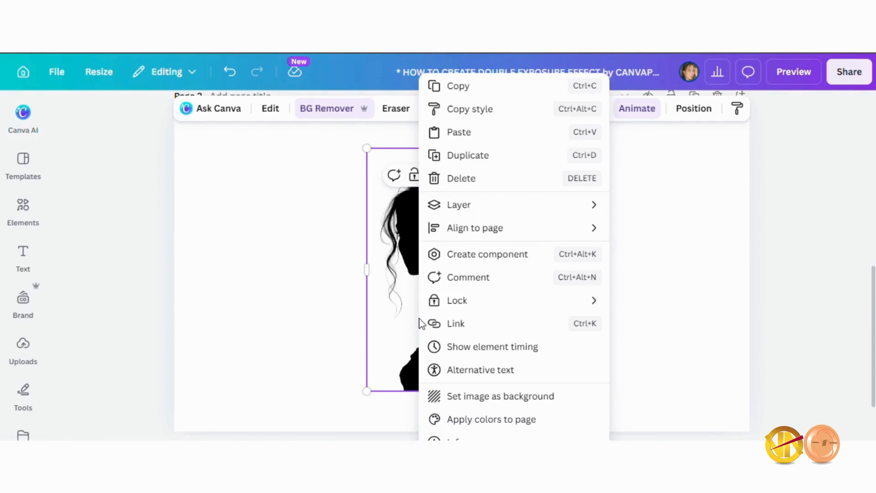
click(476, 115)
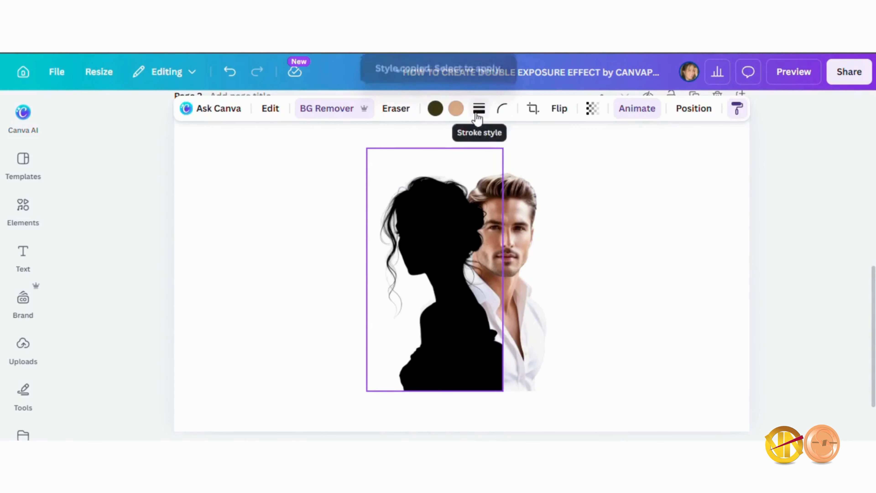
click(524, 206)
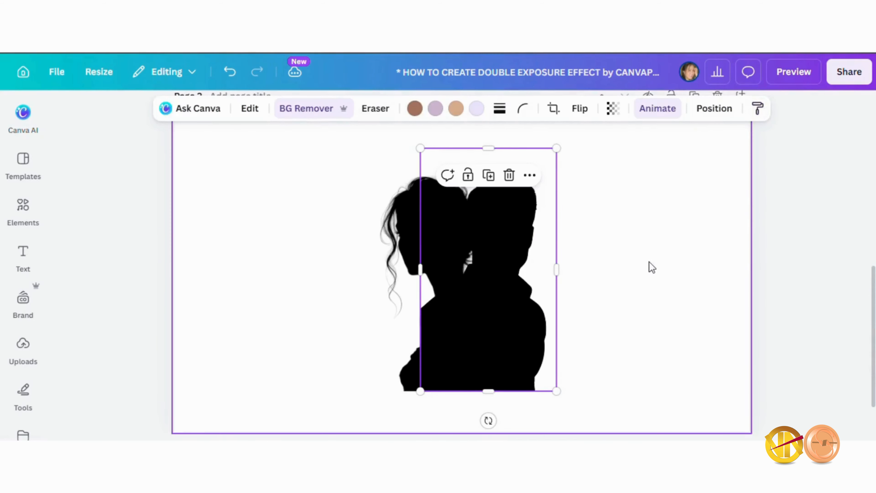
click(652, 268)
mouse_move(624, 445)
mouse_down()
mouse_move(640, 445)
mouse_move(624, 444)
mouse_up()
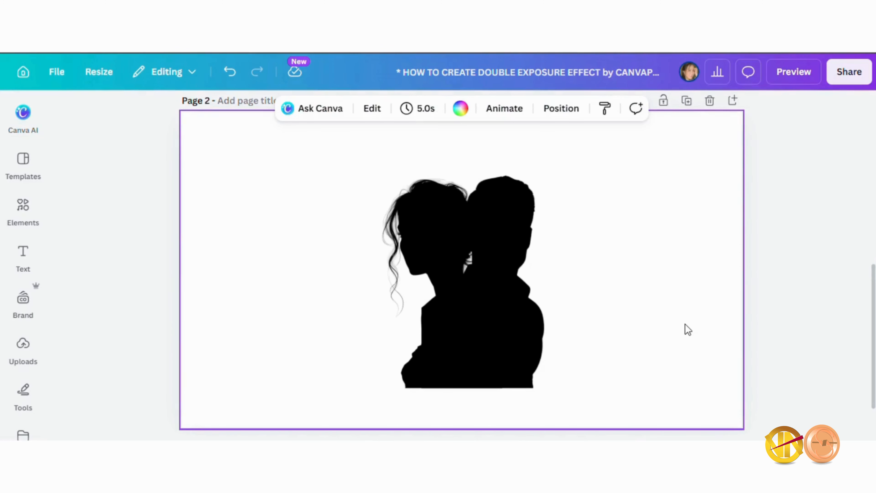
- Download only page 2 as a PNG at size 3
click(849, 72)
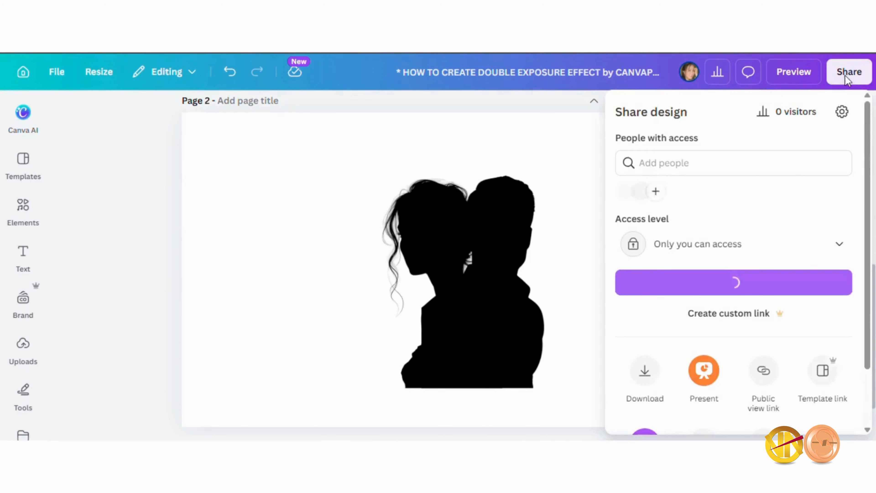
click(635, 407)
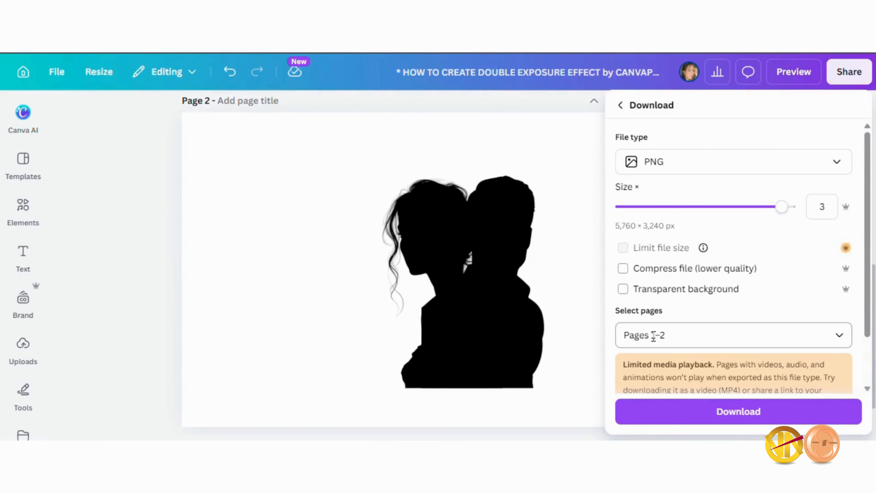
click(844, 343)
click(634, 138)
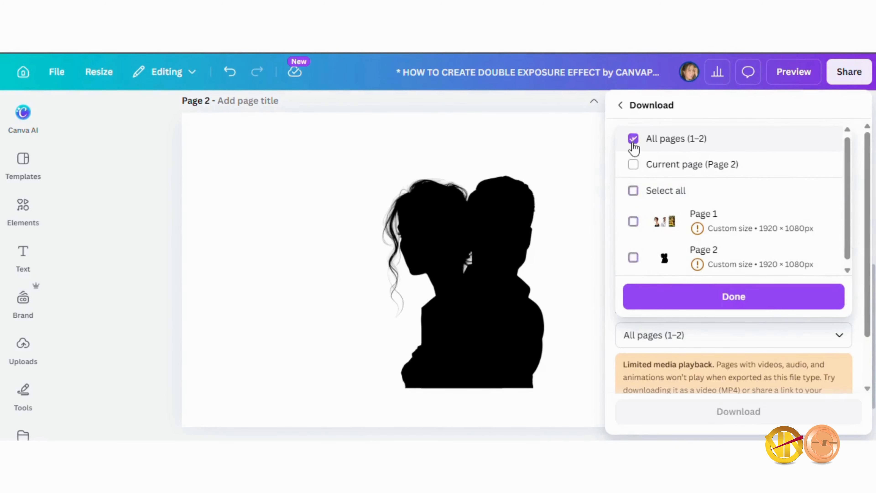
click(634, 258)
click(732, 298)
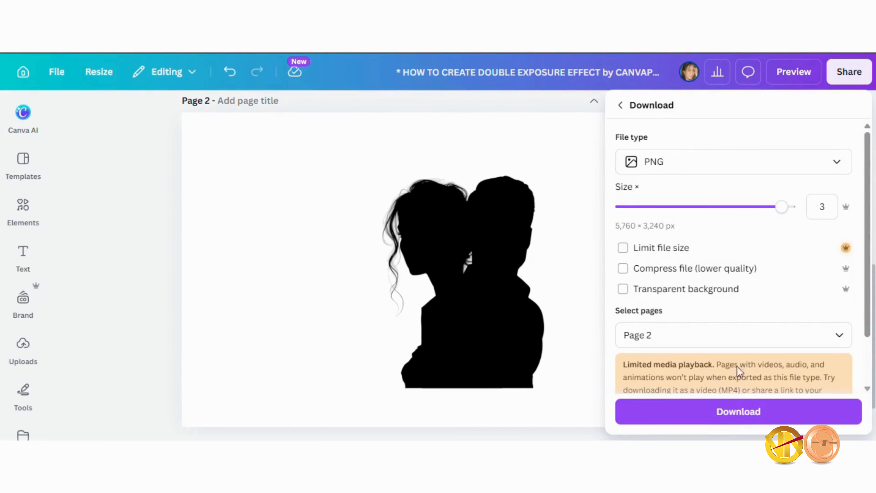
click(738, 411)
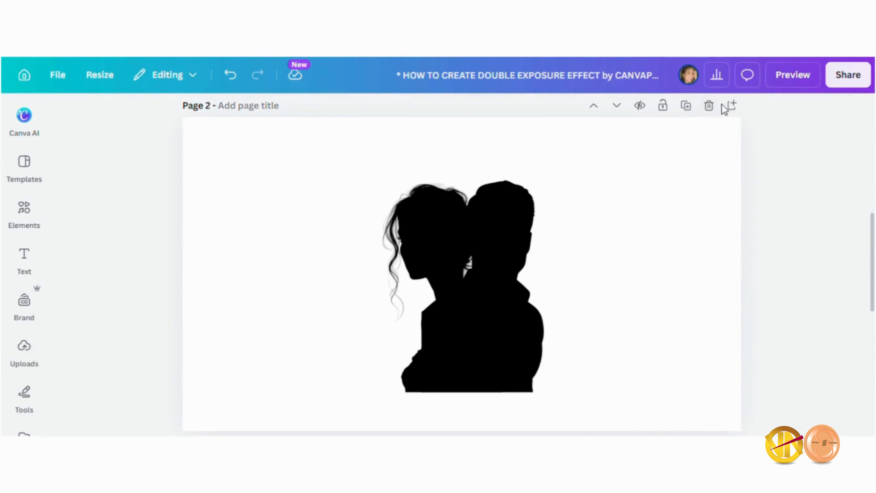
- Add a blank page after page 2 and upload the downloaded silhouette image
click(732, 105)
click(24, 345)
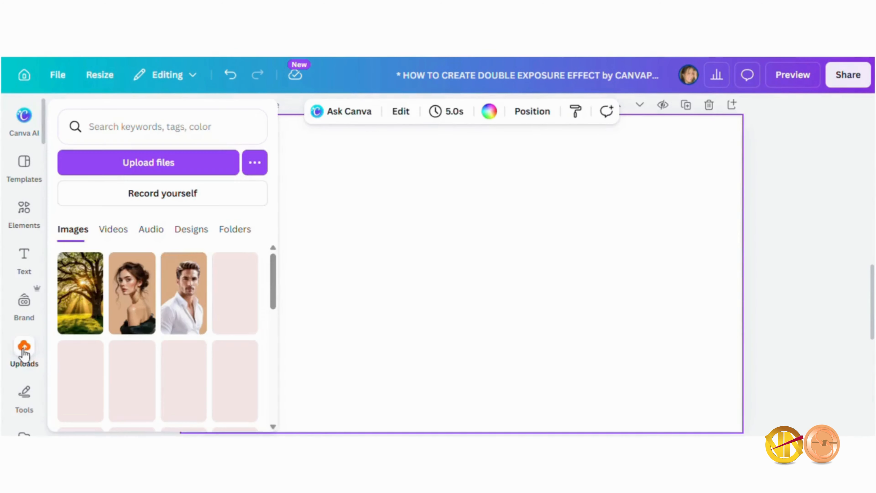
click(143, 156)
click(147, 153)
click(325, 276)
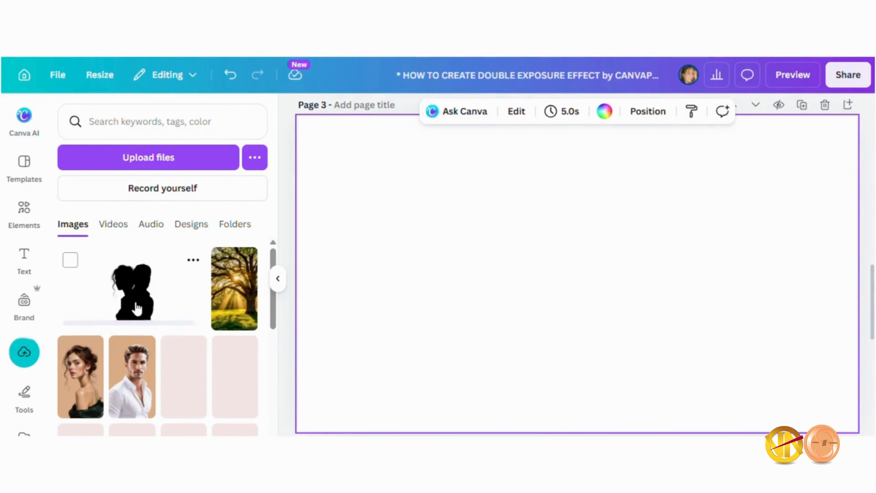
- Place the uploaded silhouette and the tree photo on page 3, with the tree to the right of the couple
click(137, 308)
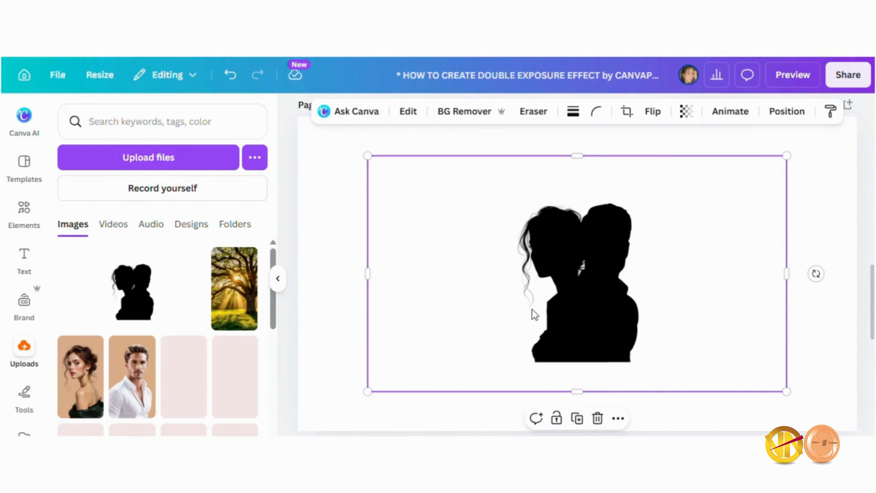
click(234, 289)
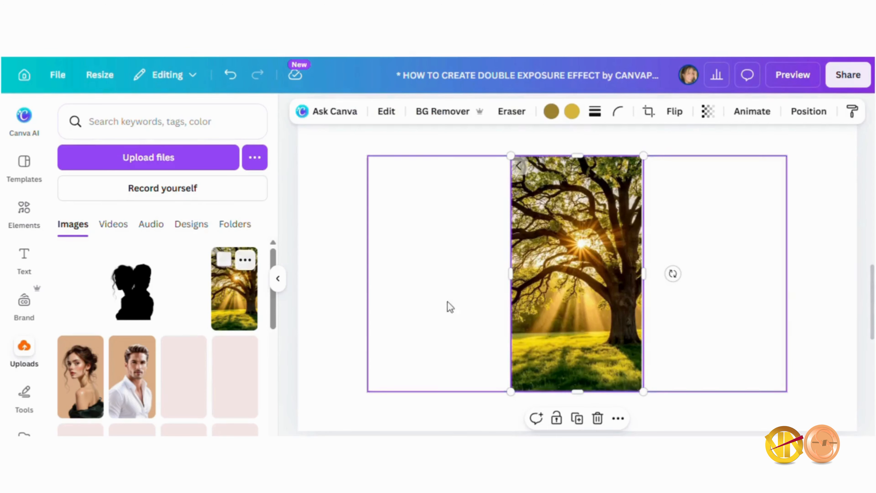
drag(588, 298, 741, 297)
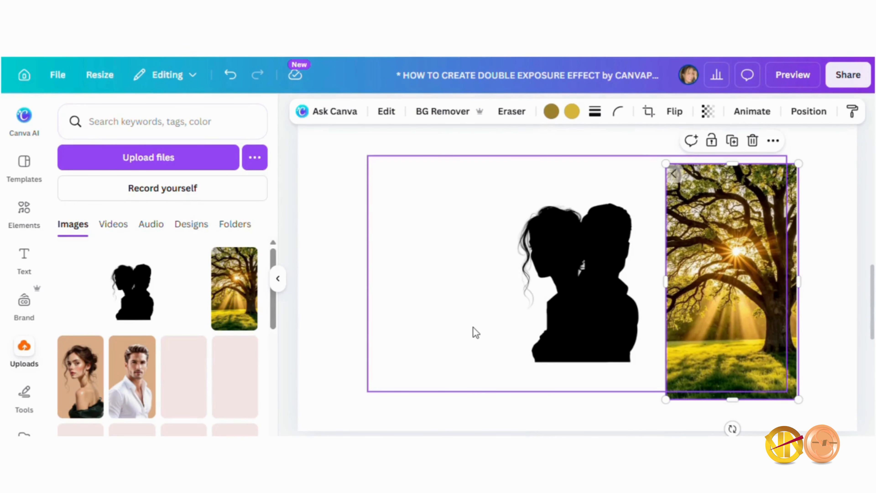
- Select the silhouette image, search the Canva apps for "BLEND IMAGE" and open the Blend Image app
click(533, 314)
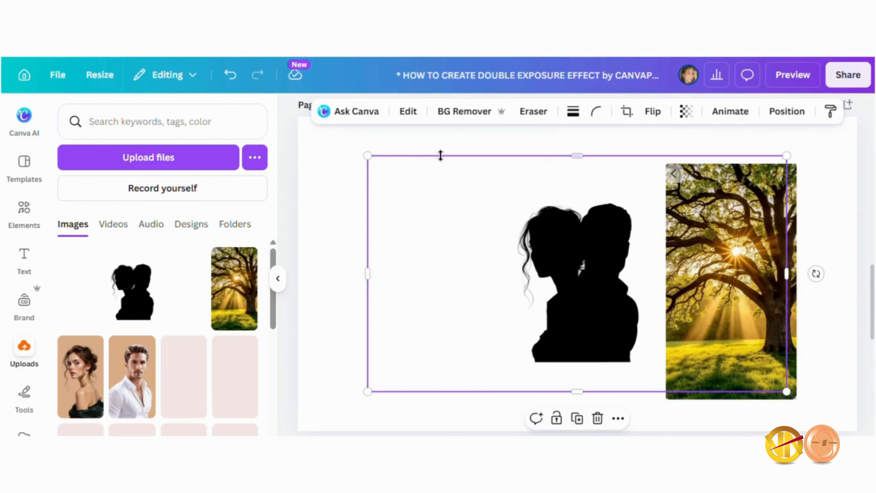
click(402, 116)
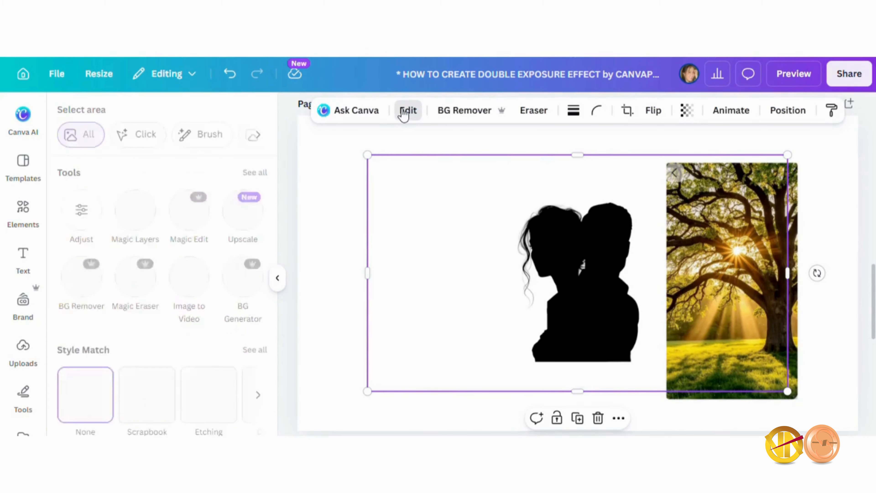
scroll(15, 281, down, 5)
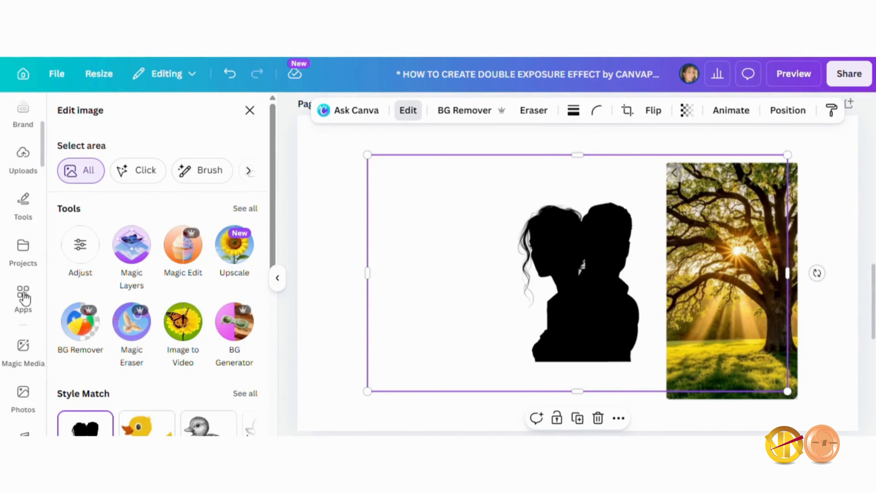
click(24, 297)
click(106, 121)
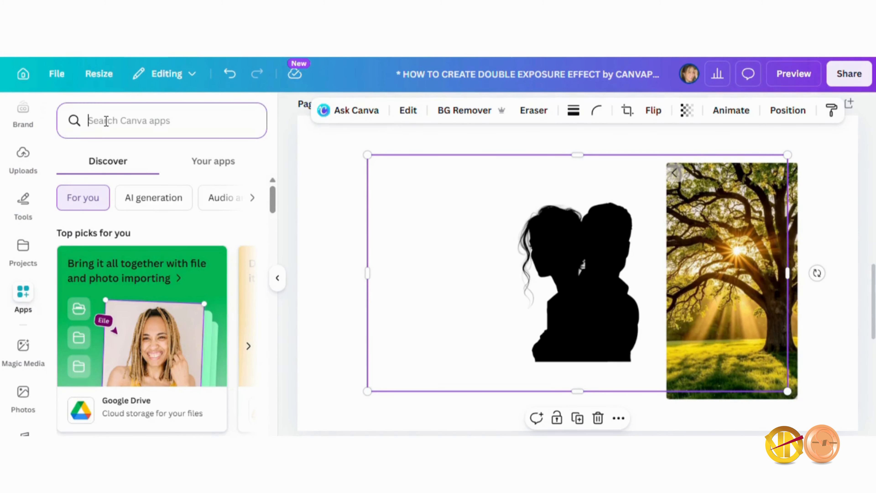
text(BLEND IMAGE)
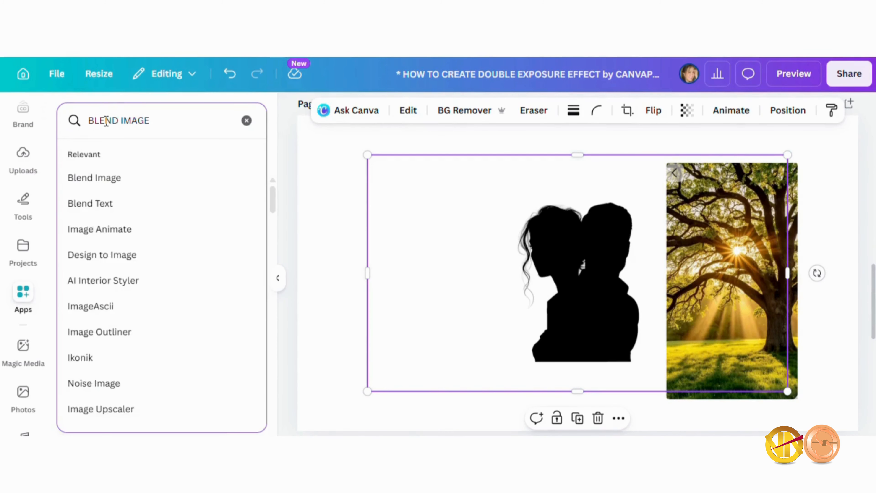
key(Return)
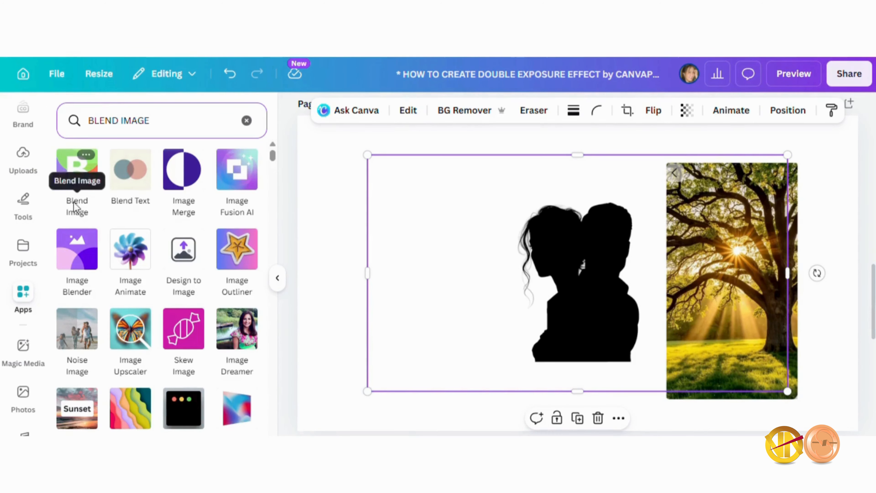
click(76, 178)
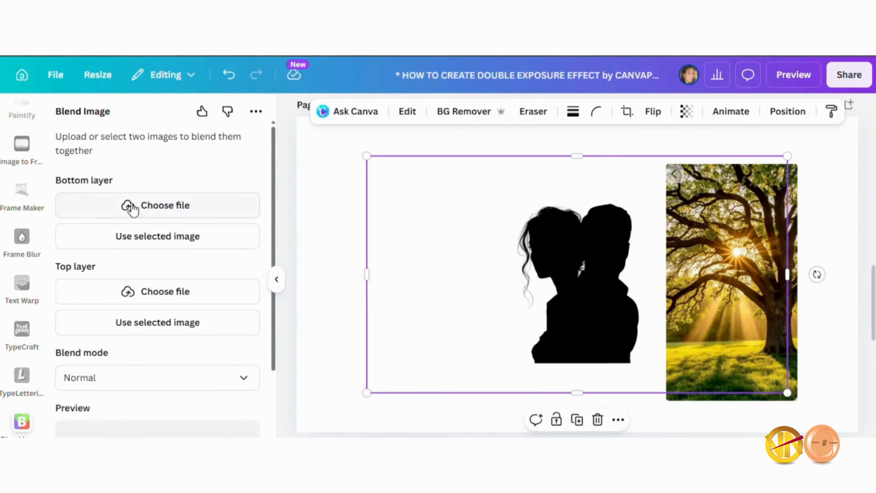
- Assign the silhouette as the bottom layer and the tree photo as the top layer in Blend Image
click(127, 240)
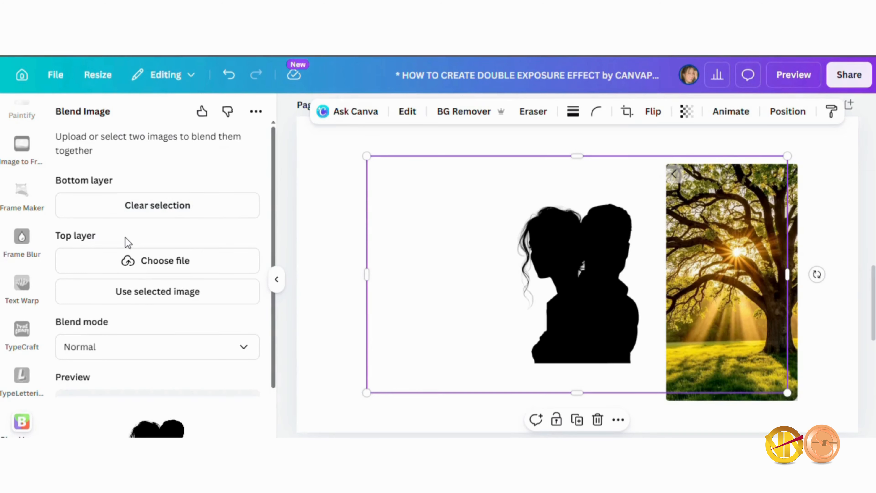
scroll(122, 344, down, 3)
scroll(163, 352, up, 3)
click(779, 265)
click(192, 295)
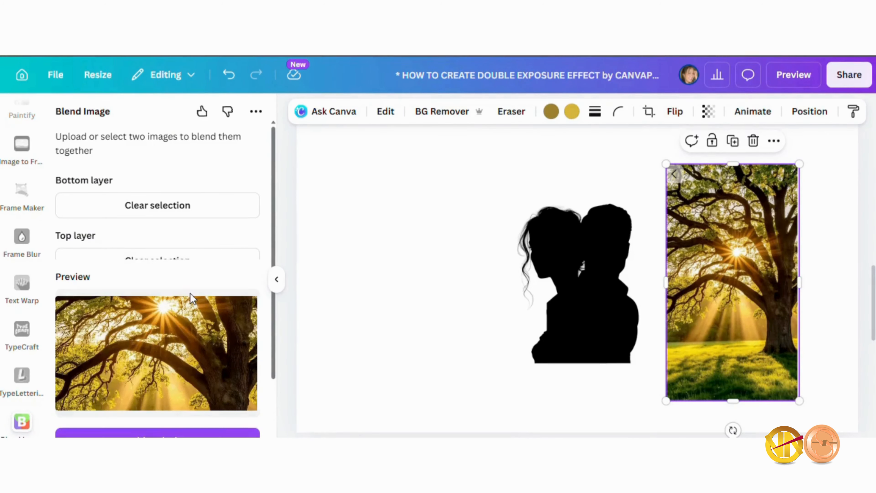
scroll(189, 238, down, 2)
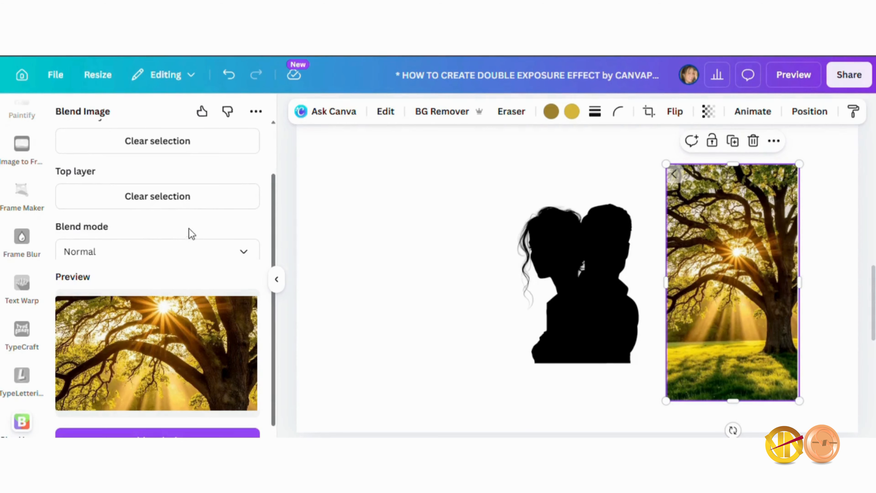
- Set the blend mode of the silhouette and tree photo to Screen
click(237, 211)
scroll(177, 257, down, 3)
click(176, 257)
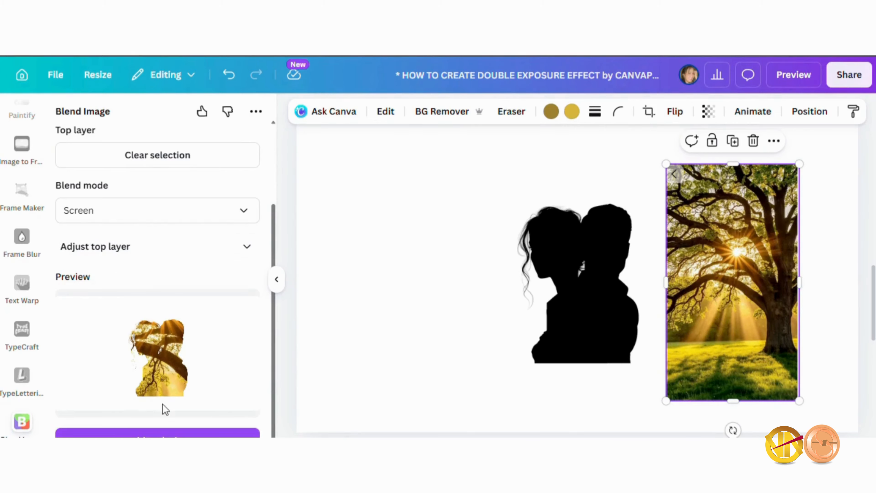
click(360, 364)
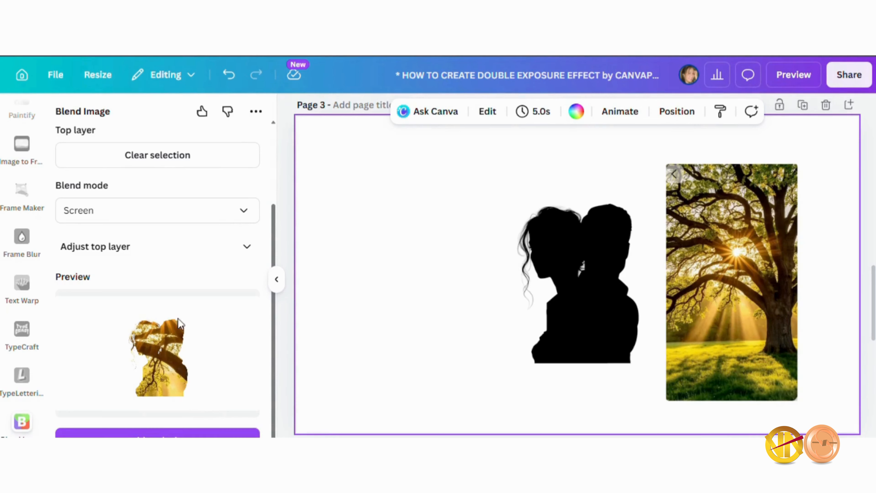
- Adjust the top layer to a scale of 0.5 and a vertical offset of 9, and add the blended image to the design
scroll(215, 237, up, 2)
scroll(220, 235, down, 2)
click(248, 247)
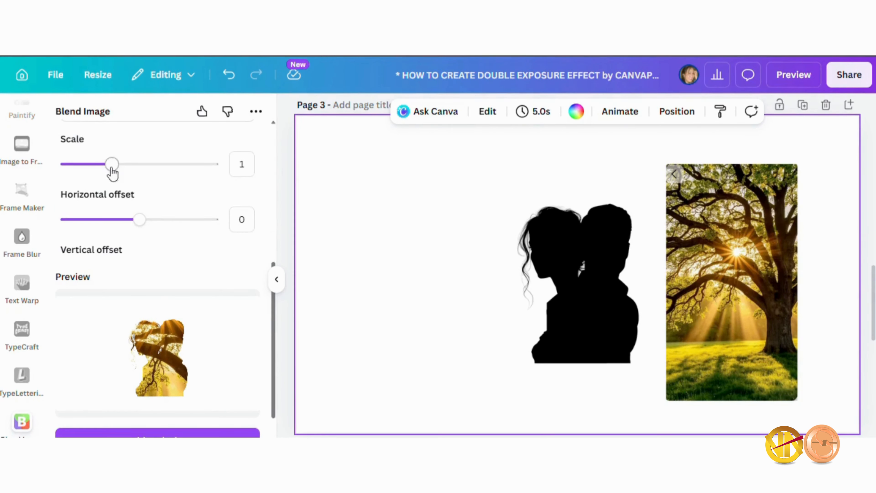
drag(112, 173, 87, 180)
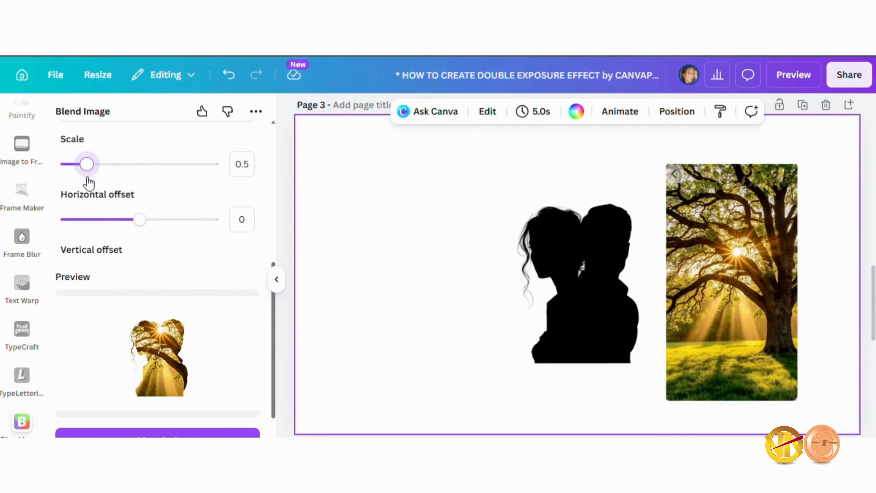
scroll(103, 241, down, 2)
mouse_move(139, 210)
mouse_down()
mouse_move(167, 212)
mouse_move(148, 217)
mouse_up()
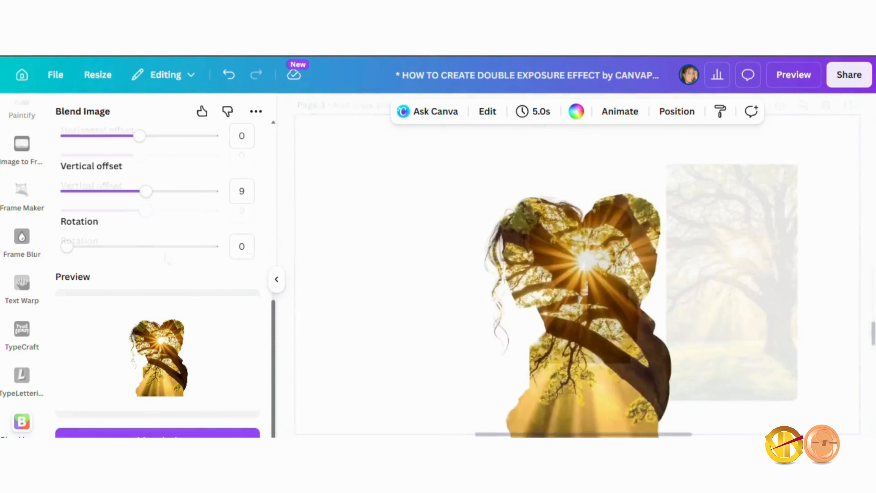
scroll(574, 258, up, 2)
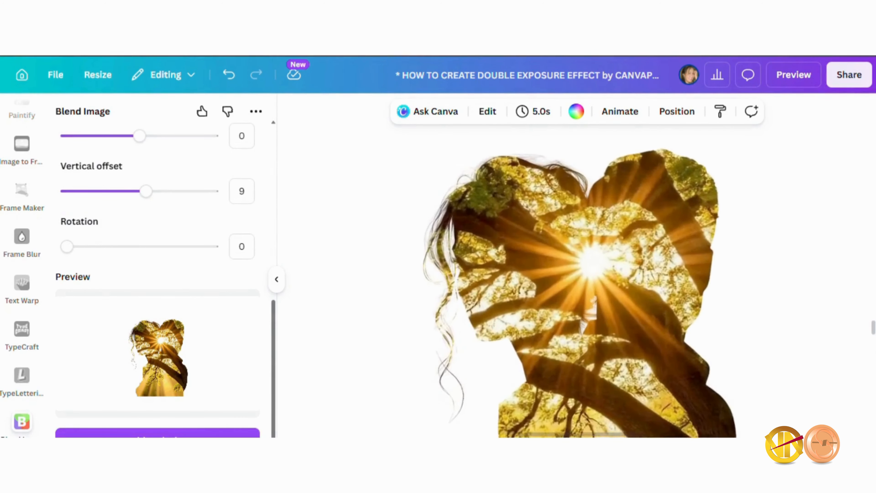
scroll(574, 257, down, 4)
scroll(579, 264, down, 3)
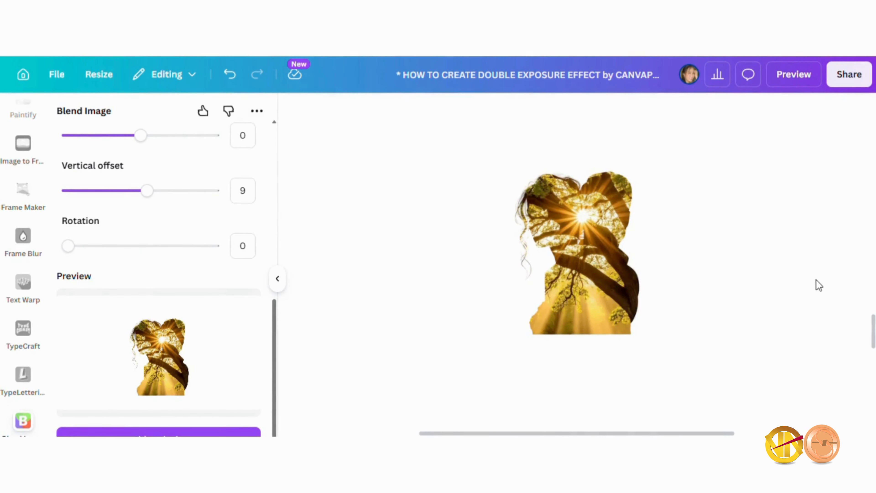
- Align the blended image to the page's top-left corner on page 4 and enlarge it to fill the page at 1920 x 1080 px
click(816, 280)
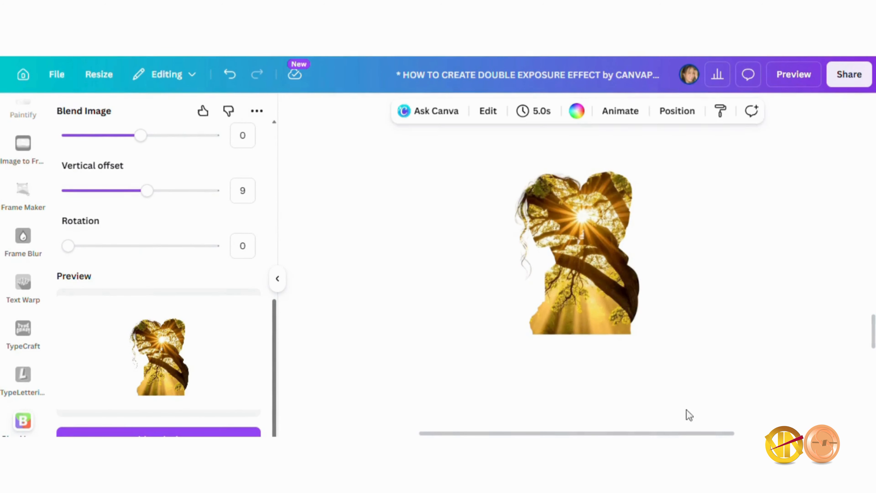
scroll(578, 253, down, 5)
click(582, 260)
click(818, 113)
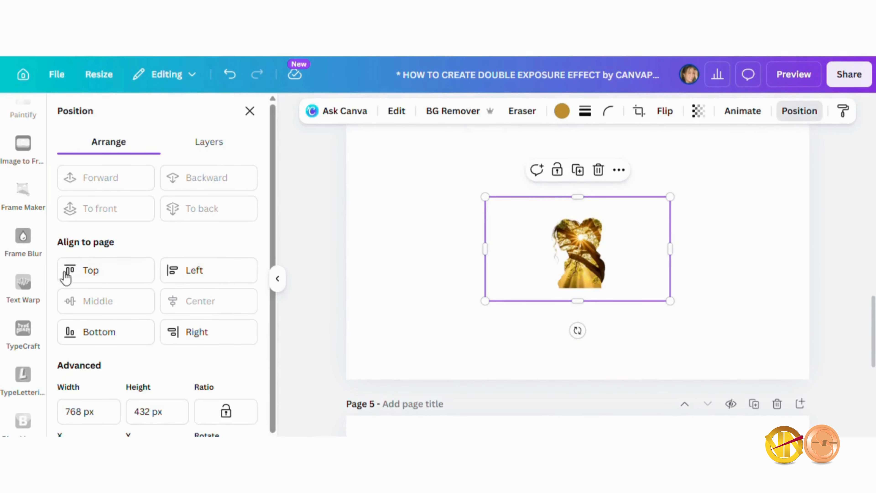
click(68, 270)
drag(529, 221, 807, 378)
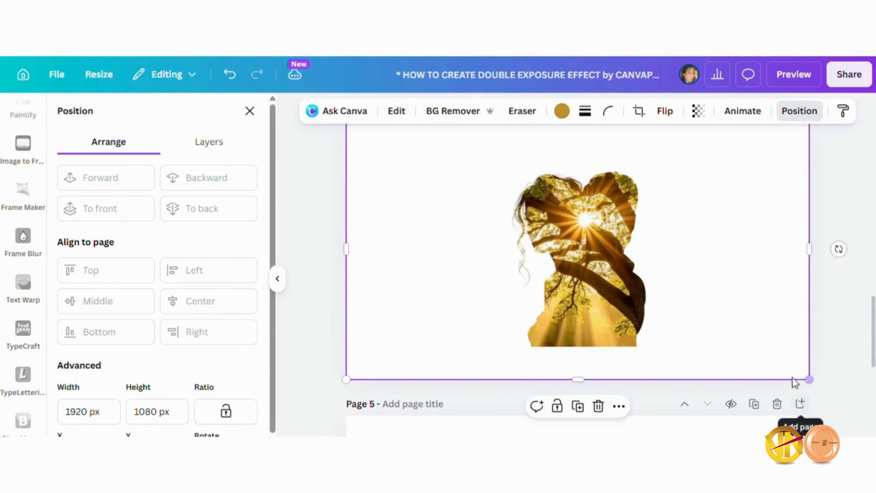
click(841, 280)
- Copy the grouped couple photos from the page above page 4 and paste them over the blended image on page 4
scroll(841, 280, up, 5)
click(634, 251)
right_click(634, 251)
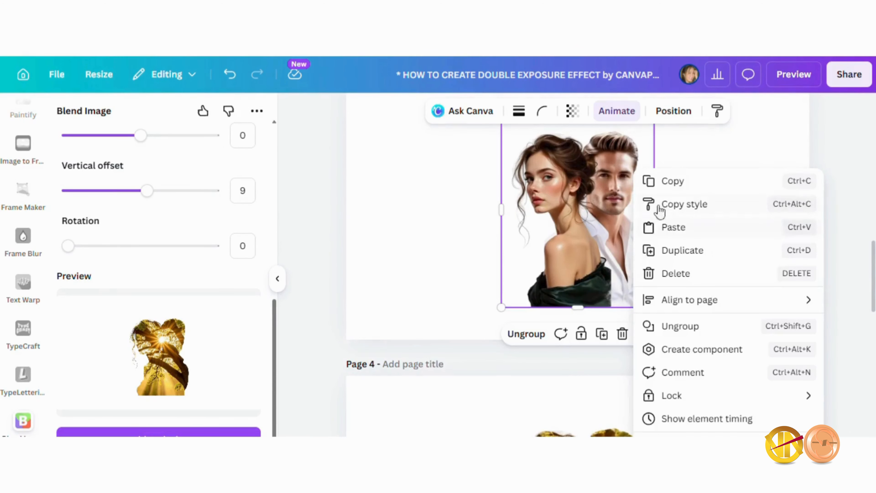
click(660, 181)
scroll(662, 232, down, 5)
click(685, 318)
key(ctrl+v)
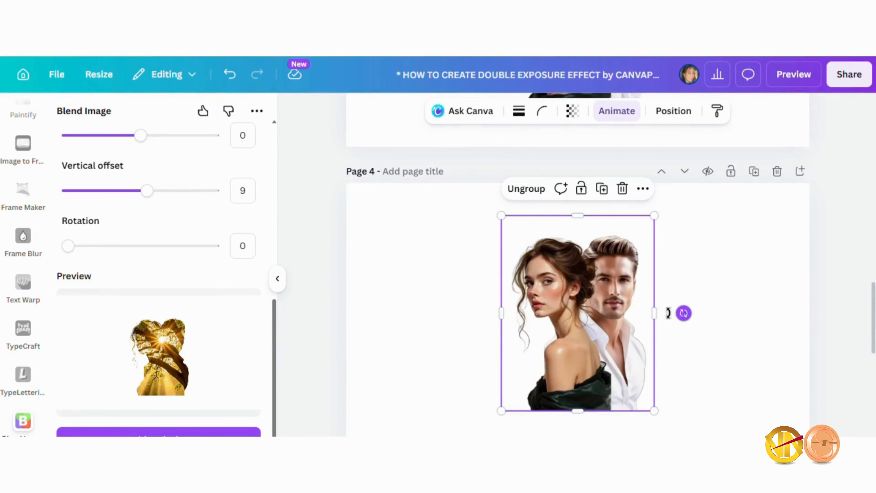
scroll(730, 298, down, 2)
click(830, 268)
scroll(579, 257, up, 5)
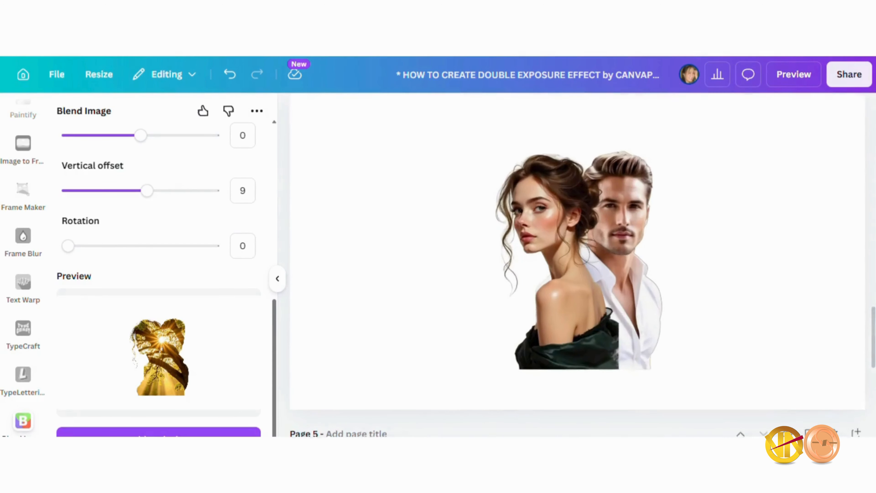
- Ungroup the pasted couple photos and set the woman's photo to a transparency of 50
click(646, 299)
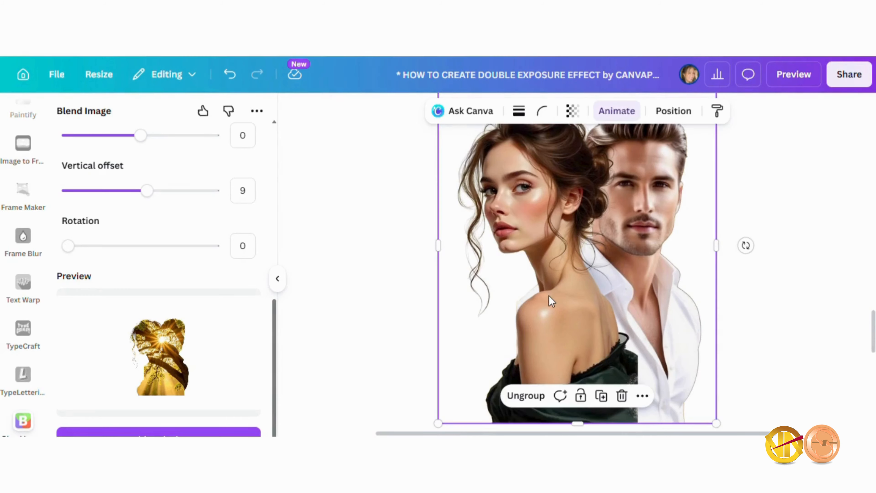
click(525, 402)
click(558, 299)
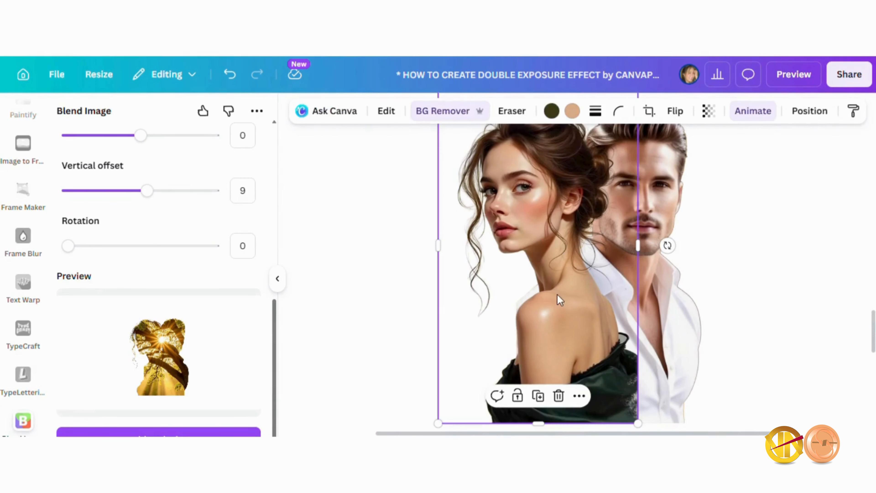
click(709, 112)
text(50)
key(Return)
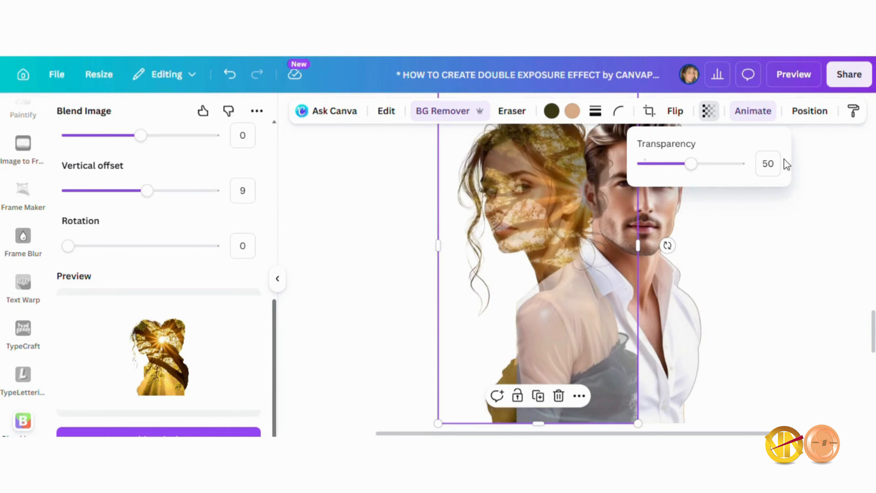
key(Escape)
click(760, 285)
- Set the man's photo to a transparency of 50 as well
click(634, 223)
click(723, 258)
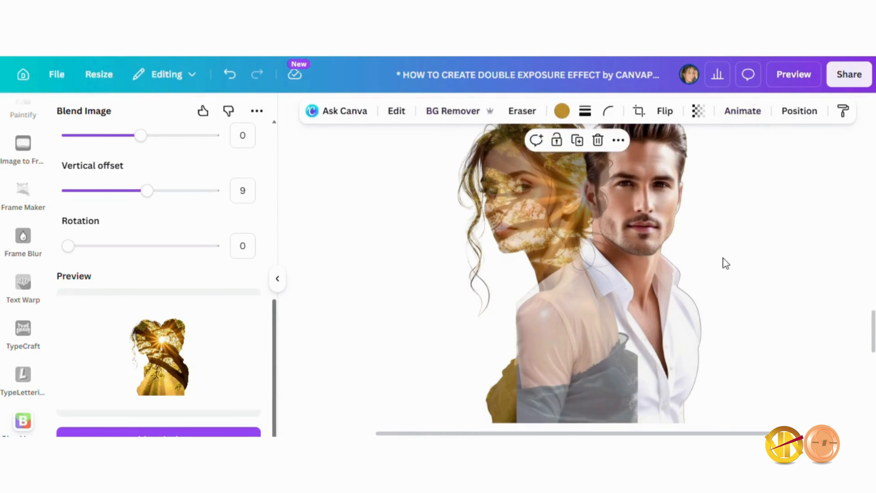
click(696, 253)
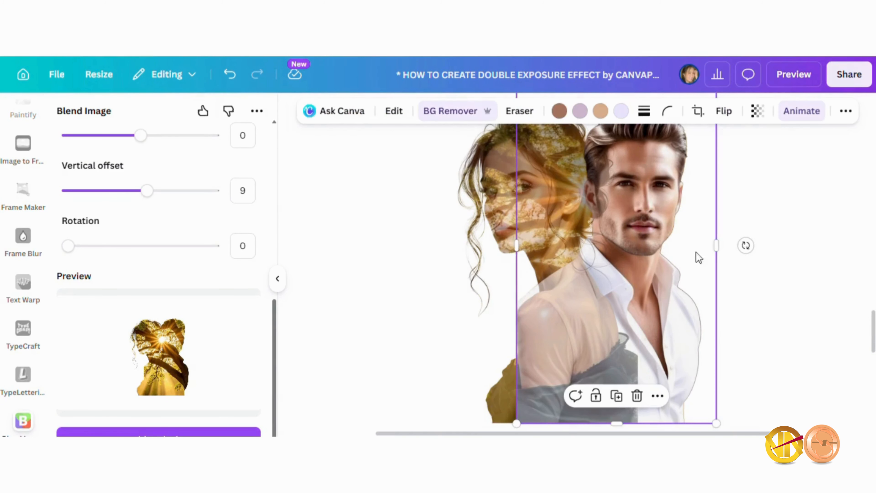
click(759, 114)
text(50)
key(Return)
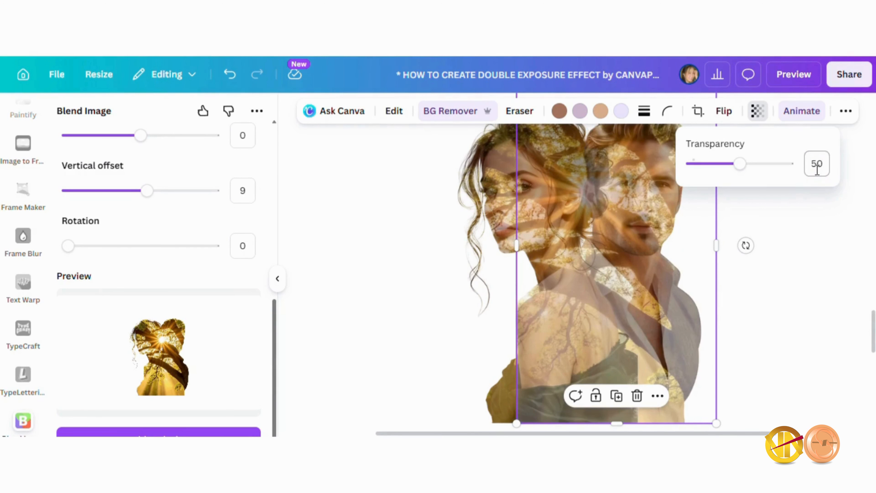
click(823, 270)
click(766, 295)
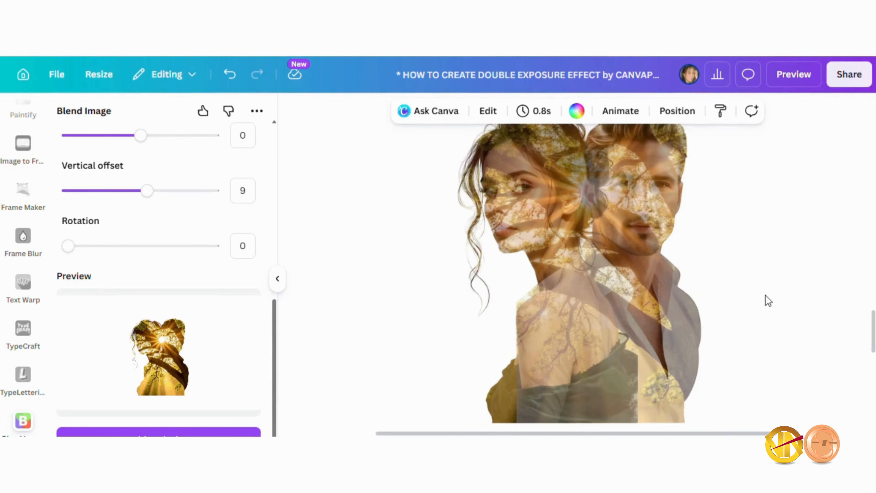
click(771, 303)
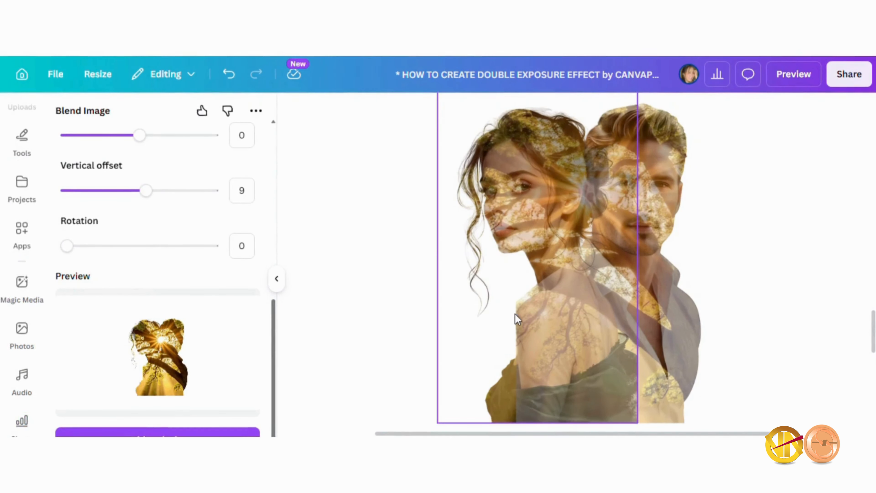
- Select the woman's photo, search the apps for "IMAGE BLENDER" and open the Image Blender app
click(517, 319)
click(386, 112)
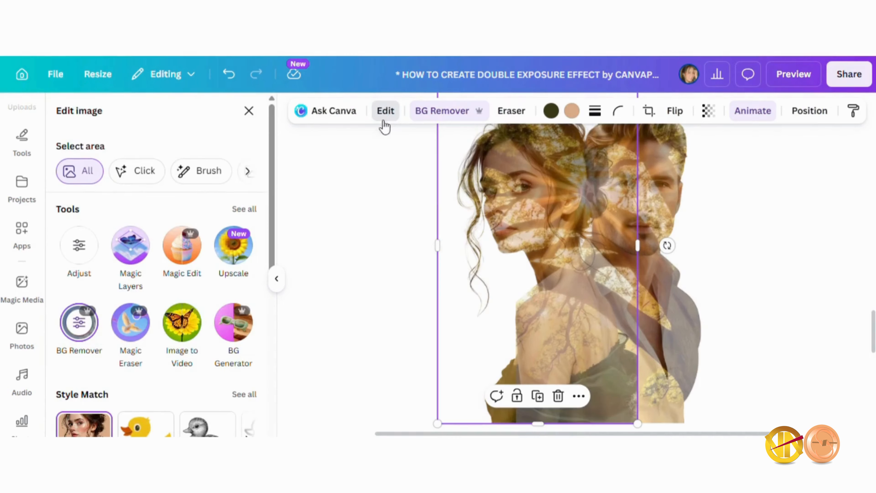
click(22, 238)
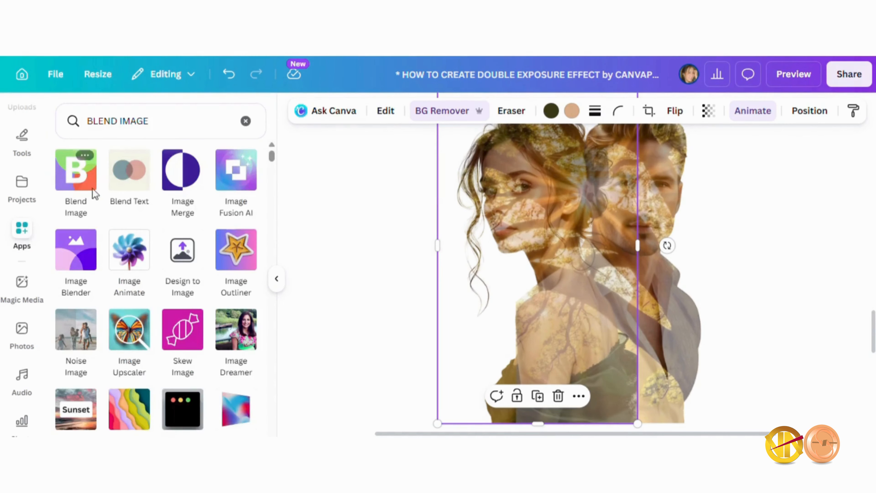
click(170, 121)
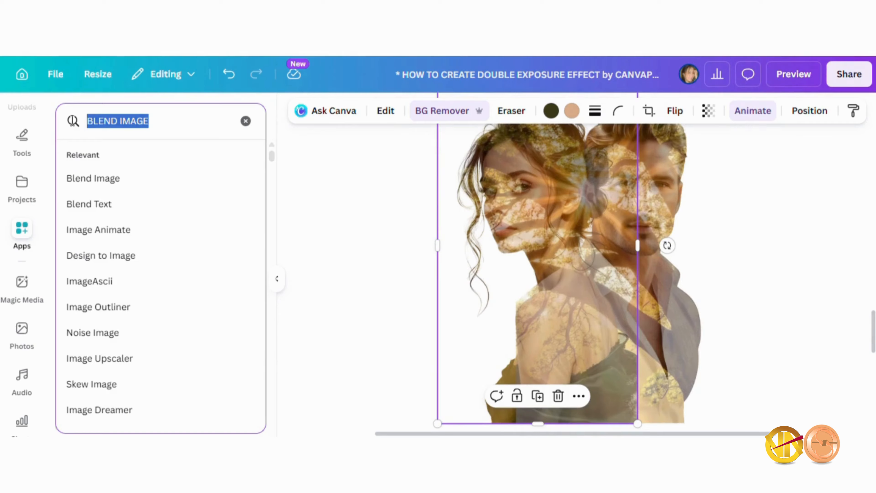
text(IMAGE BLE)
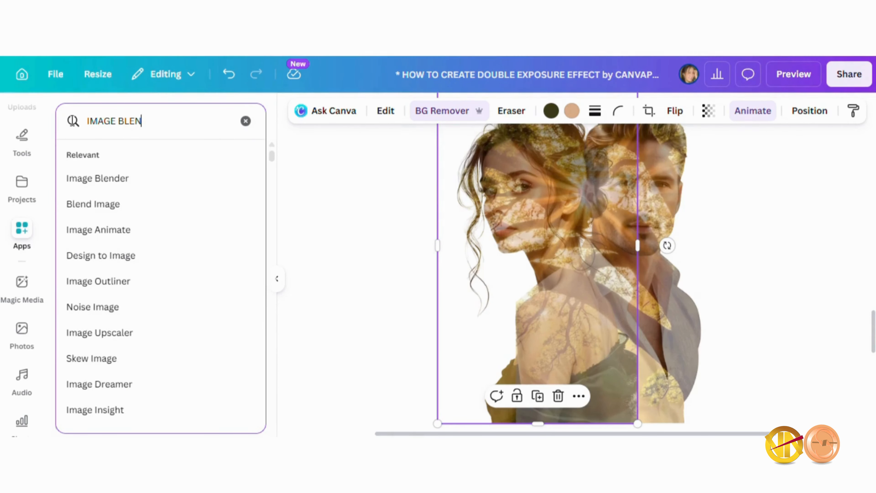
key(Return)
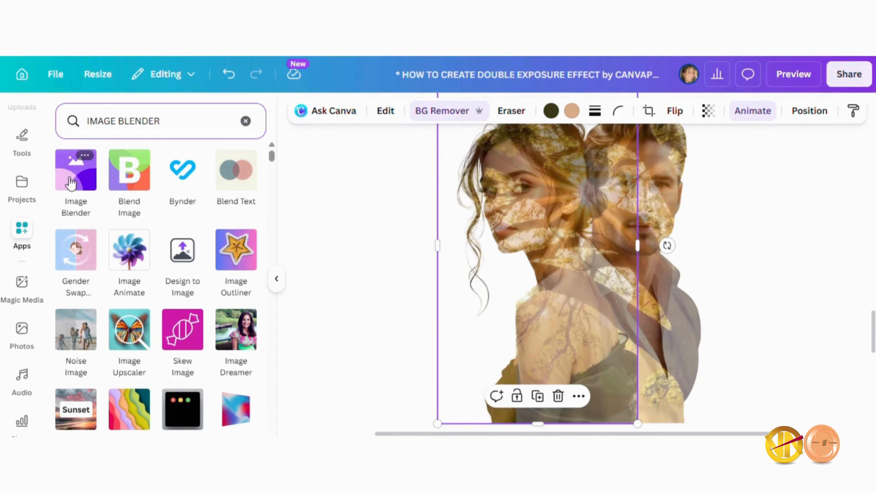
click(72, 182)
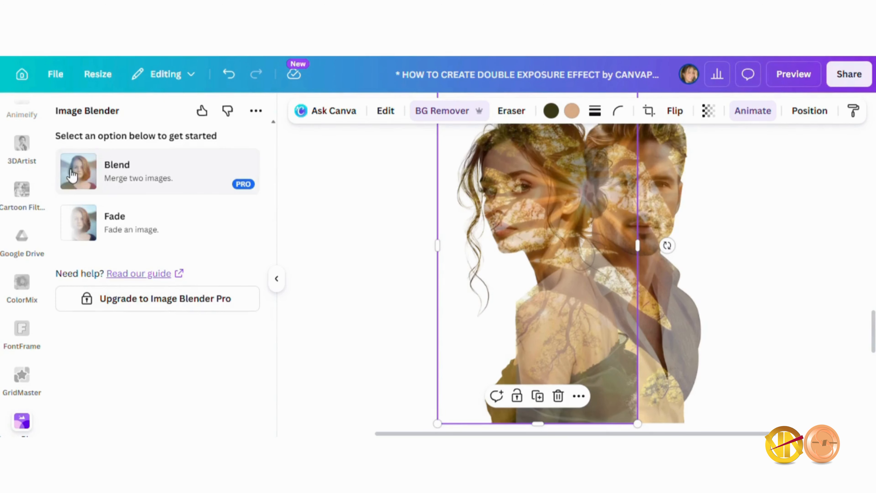
- Apply a Linear fade to the woman's photo, running from the photo's upper-left corner to the back of her hair, and save it
click(89, 231)
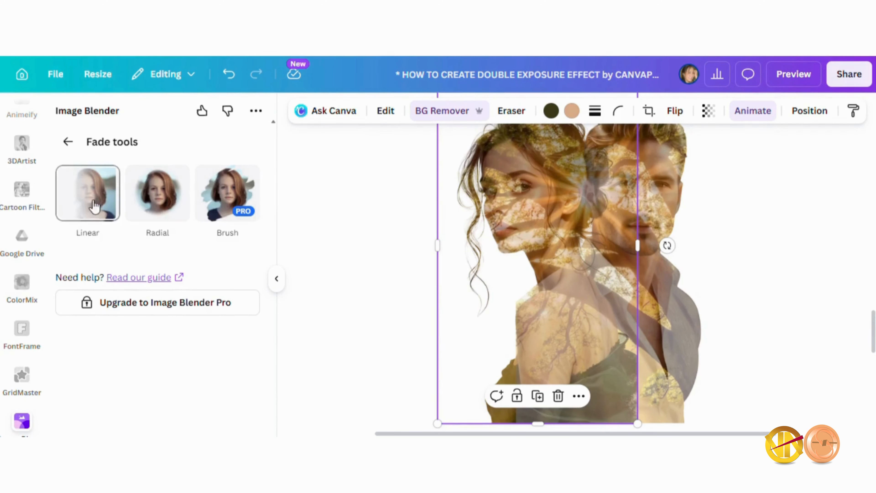
click(94, 230)
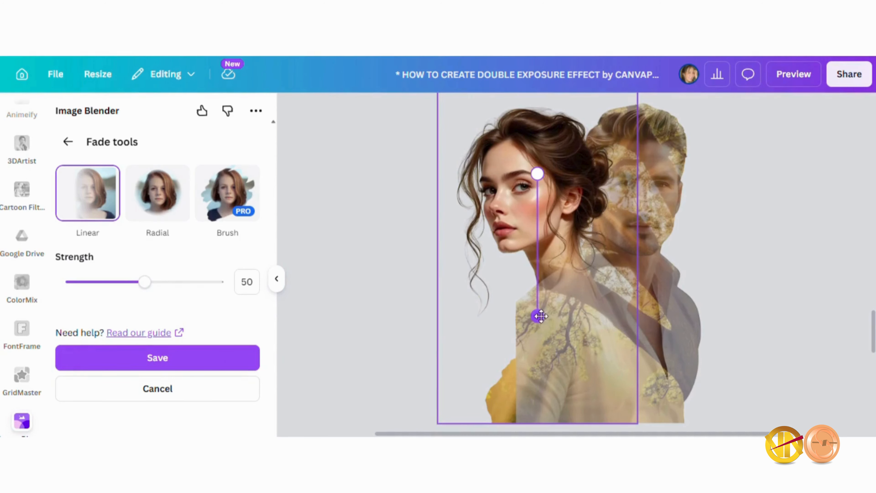
drag(540, 316, 552, 369)
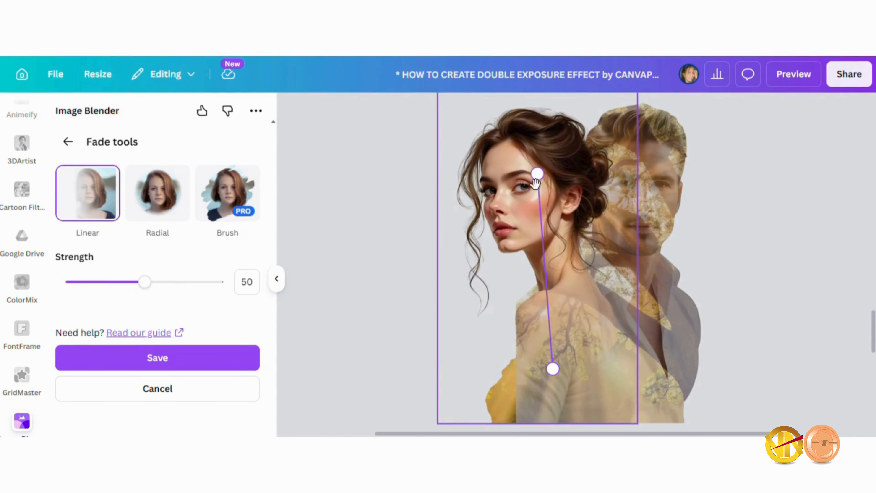
drag(536, 183, 453, 101)
drag(553, 371, 631, 170)
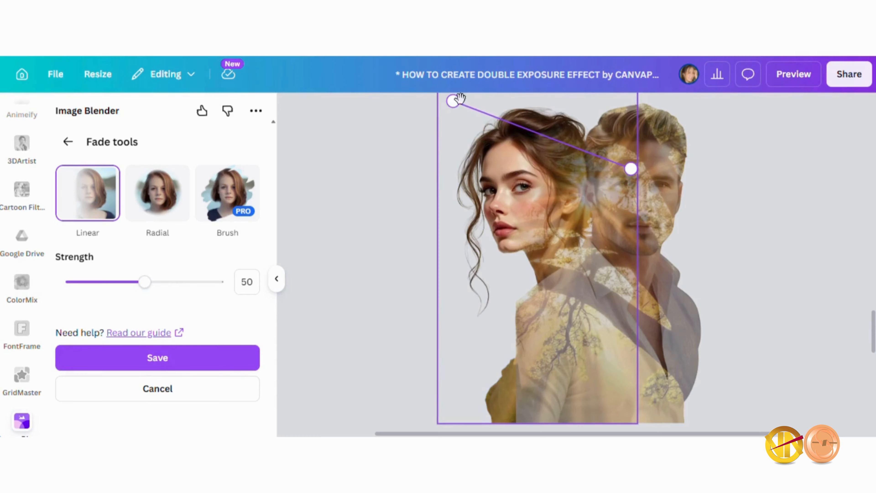
drag(459, 107, 440, 104)
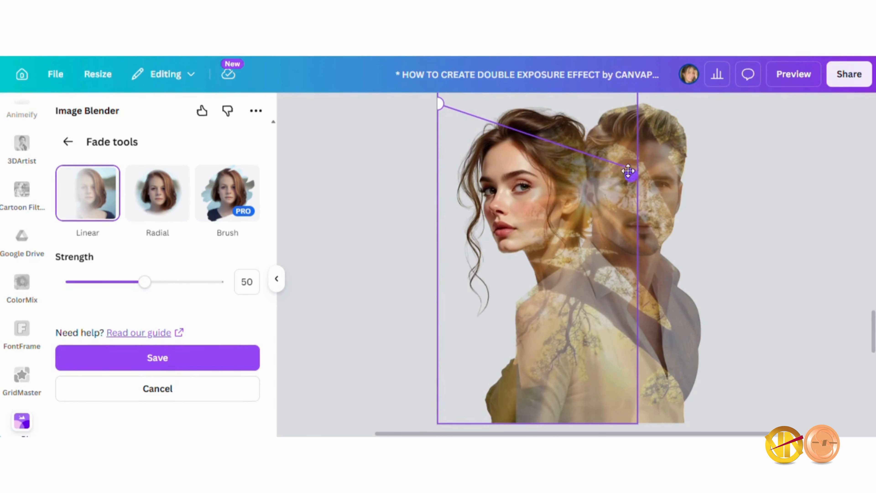
drag(628, 170, 582, 163)
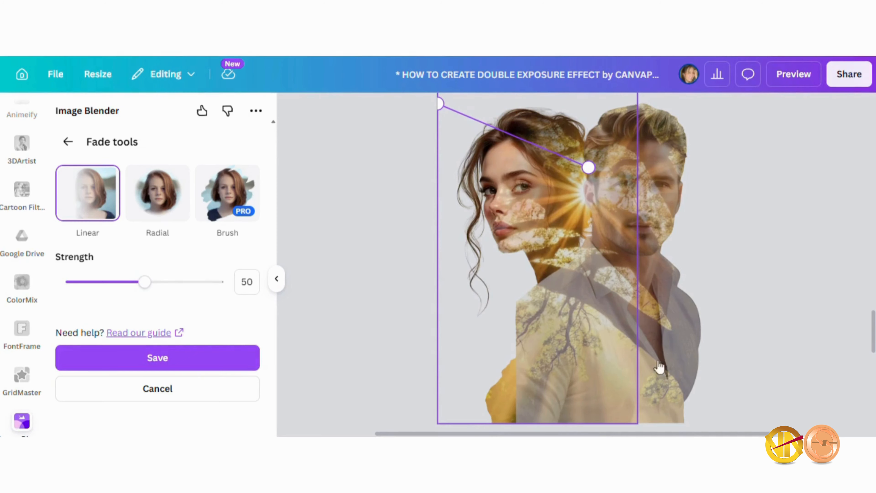
click(167, 359)
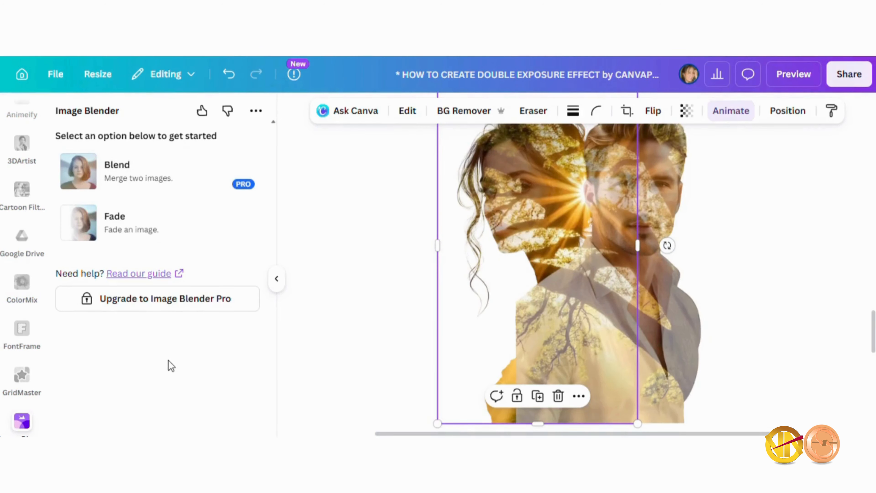
scroll(14, 317, up, 10)
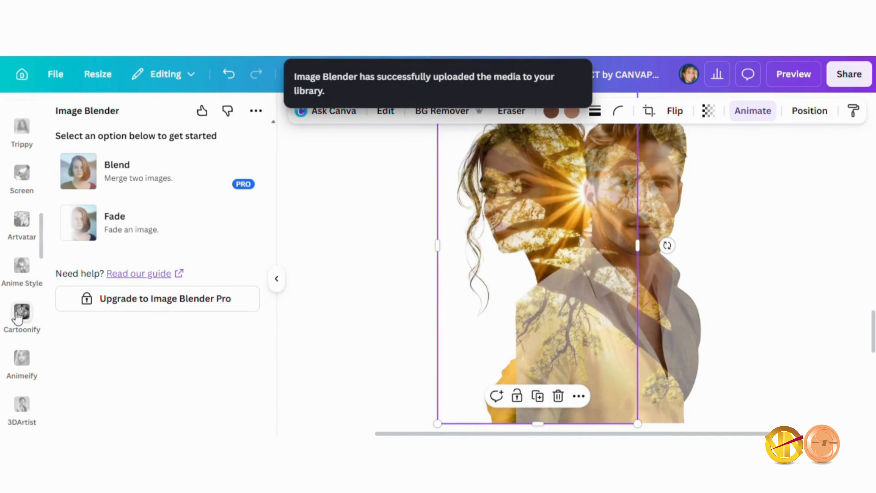
- Add the faded woman's photo from the uploads and line it up over the woman's silhouette
scroll(19, 316, up, 10)
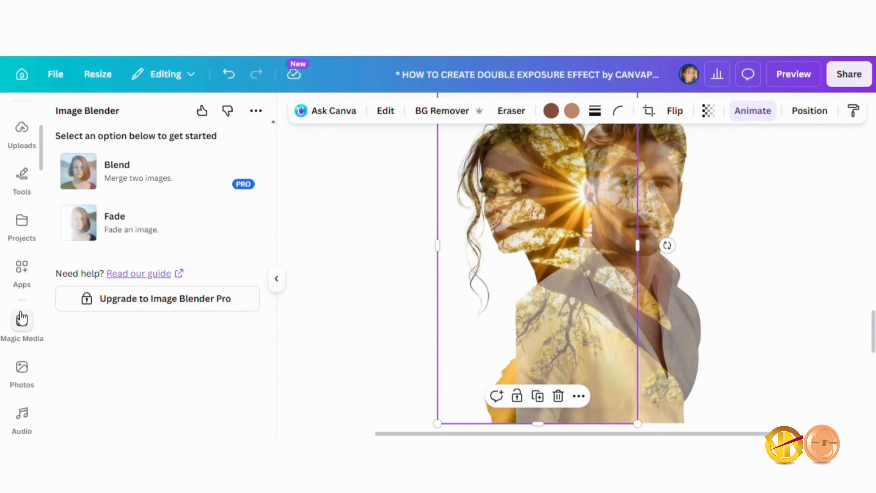
scroll(23, 316, down, 2)
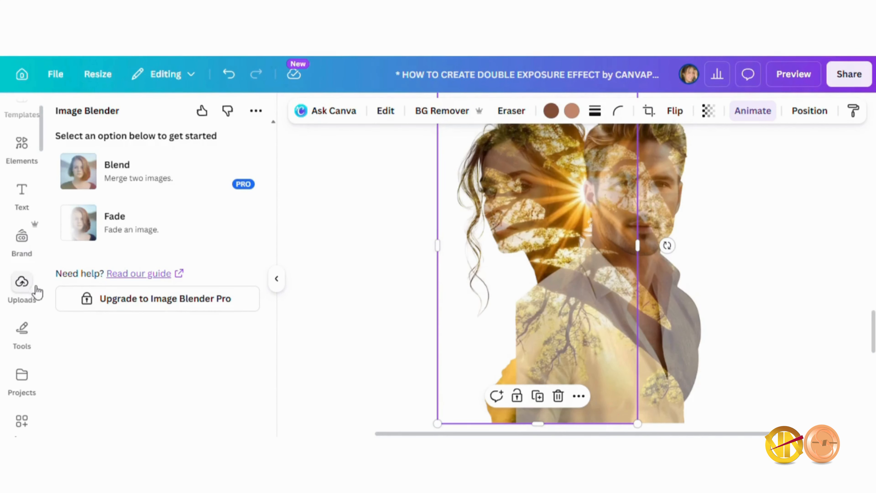
click(24, 295)
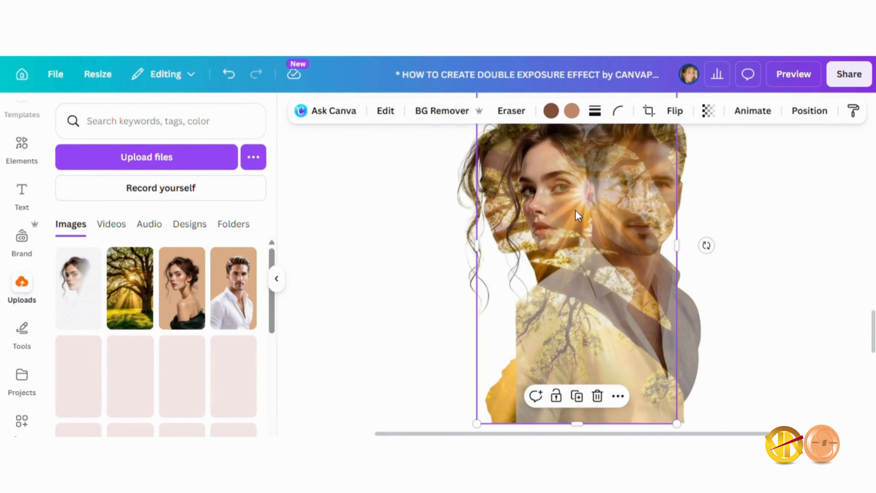
drag(576, 215, 541, 217)
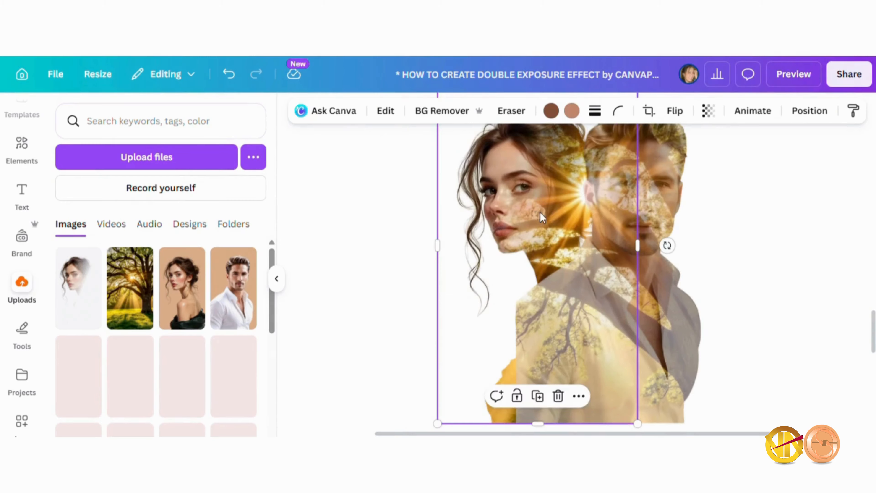
- Select the man's photo, reopen the Image Blender app and start a Linear fade on it
click(687, 266)
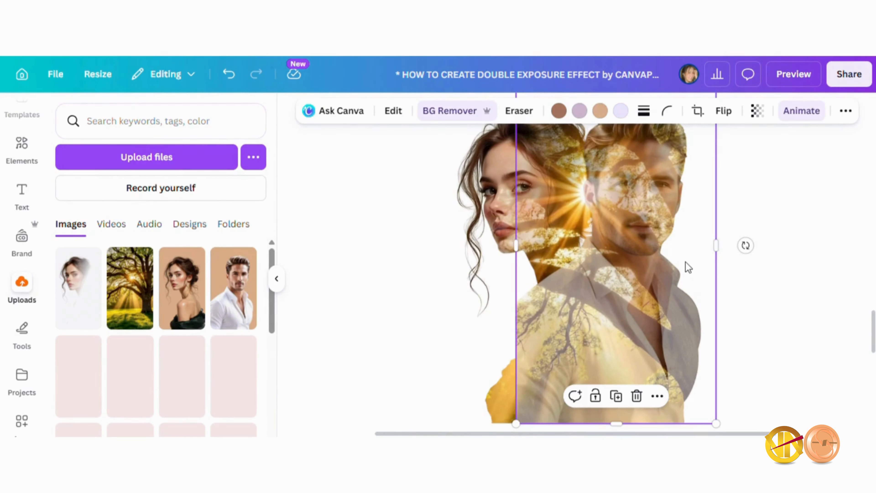
click(393, 111)
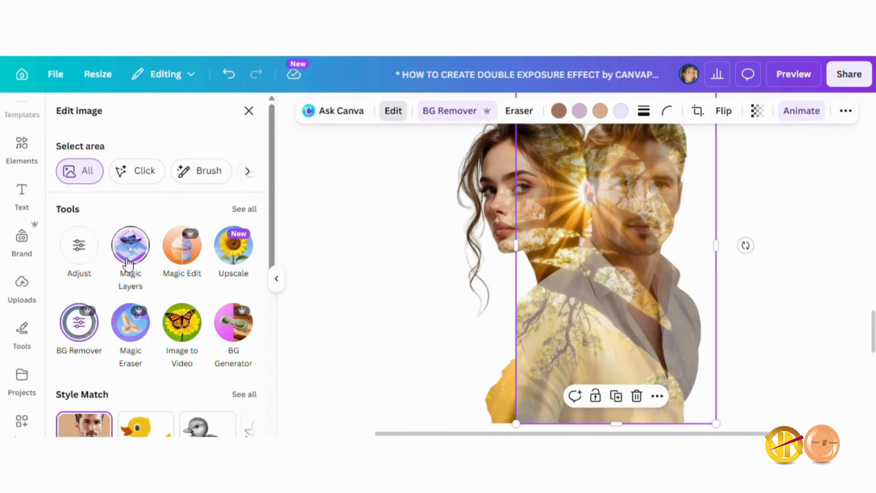
scroll(35, 310, down, 5)
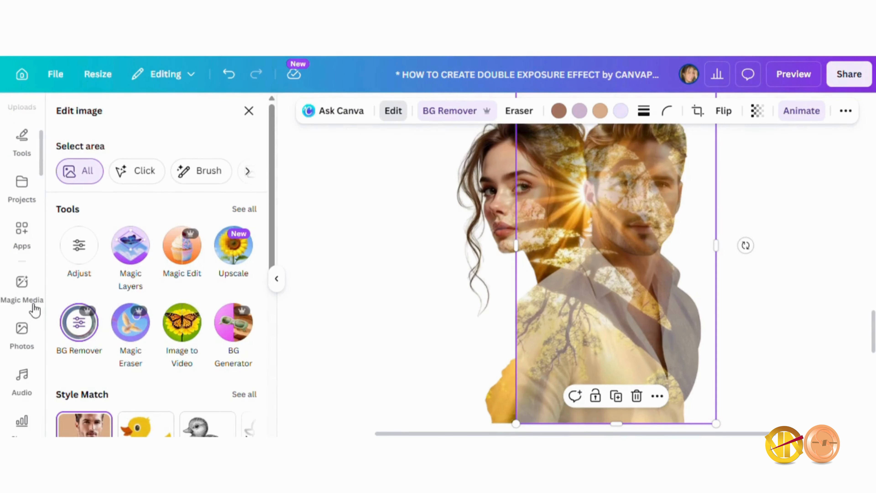
click(28, 234)
click(80, 189)
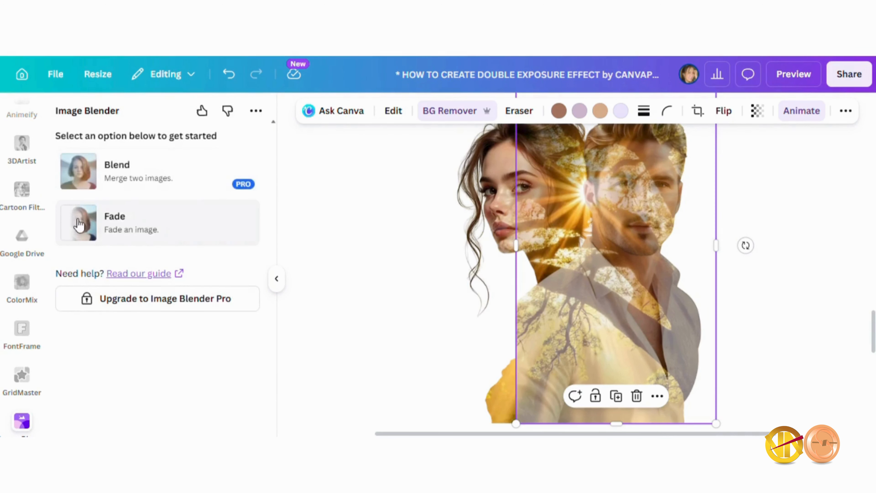
click(81, 229)
click(89, 207)
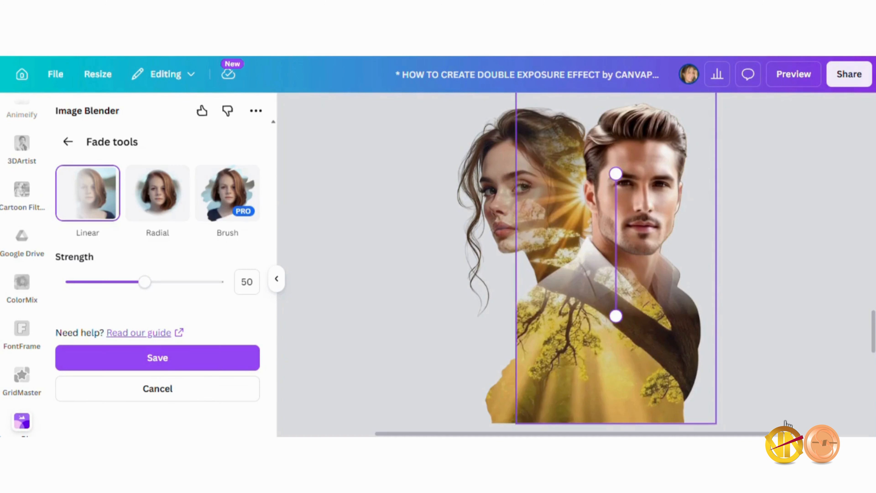
- Run the man's Linear fade from just outside the right side of his hair down to his jaw, and save it
drag(613, 316, 615, 255)
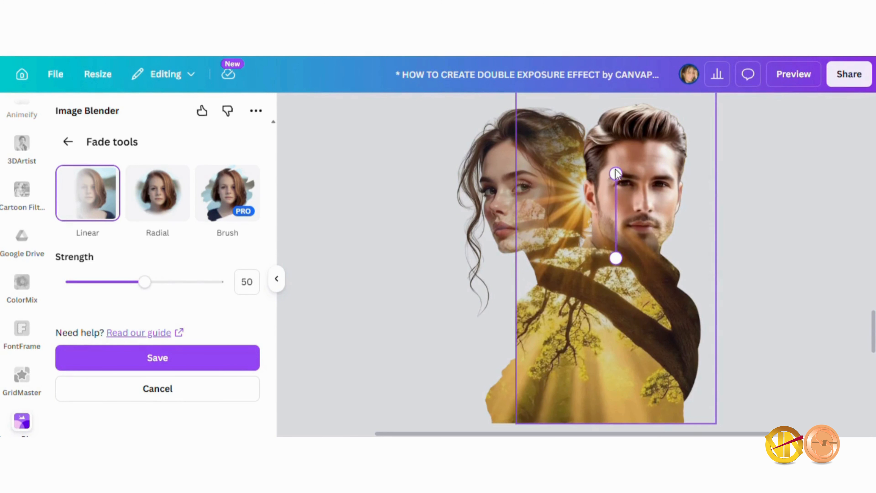
drag(616, 173, 663, 87)
scroll(714, 173, up, 3)
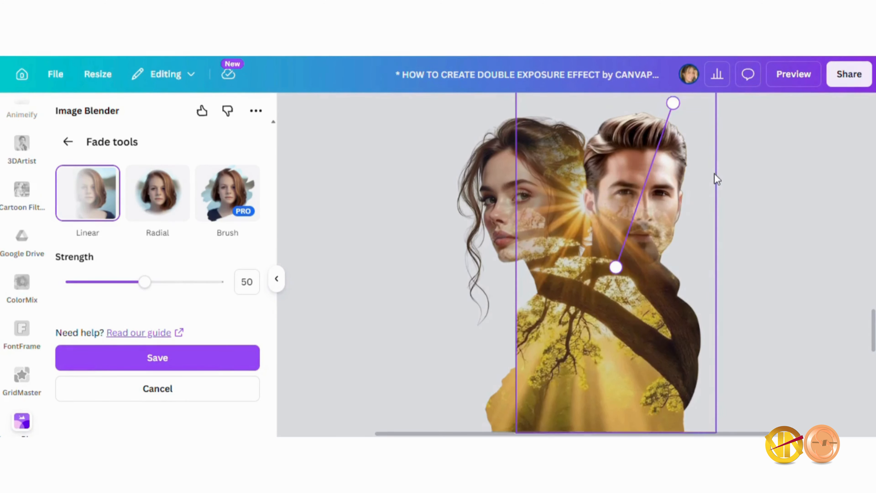
drag(673, 156, 717, 140)
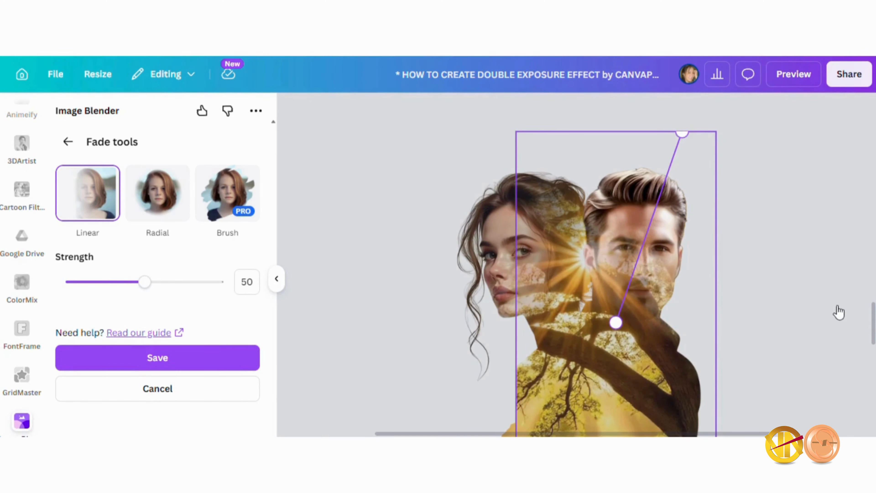
scroll(840, 312, down, 8)
scroll(835, 313, up, 8)
drag(611, 325, 629, 330)
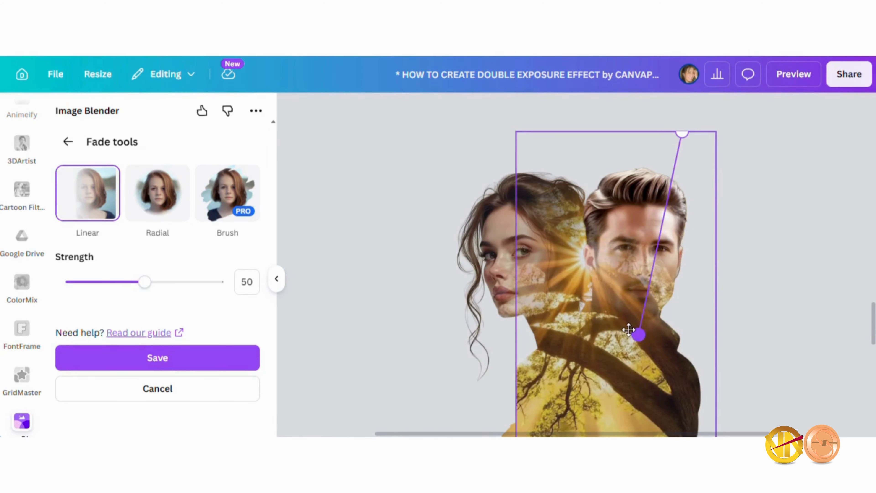
scroll(701, 348, down, 3)
scroll(705, 350, up, 3)
drag(686, 137, 701, 201)
drag(642, 336, 626, 304)
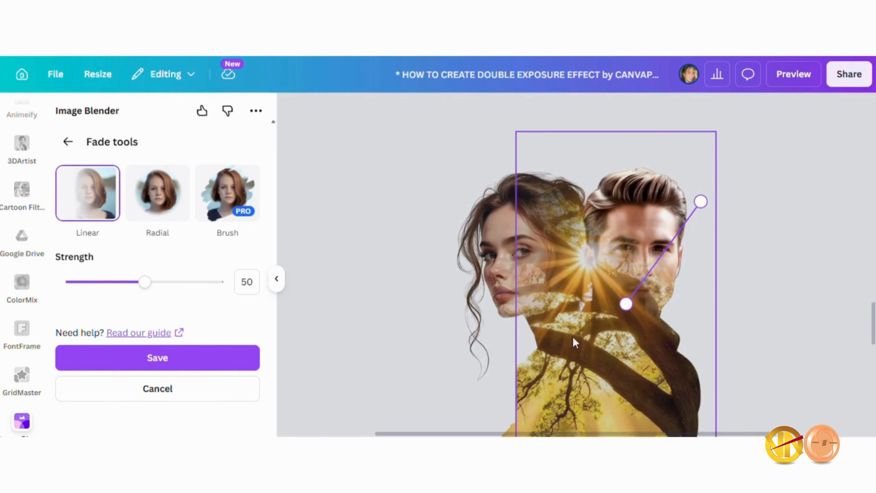
scroll(539, 363, down, 3)
scroll(543, 364, up, 3)
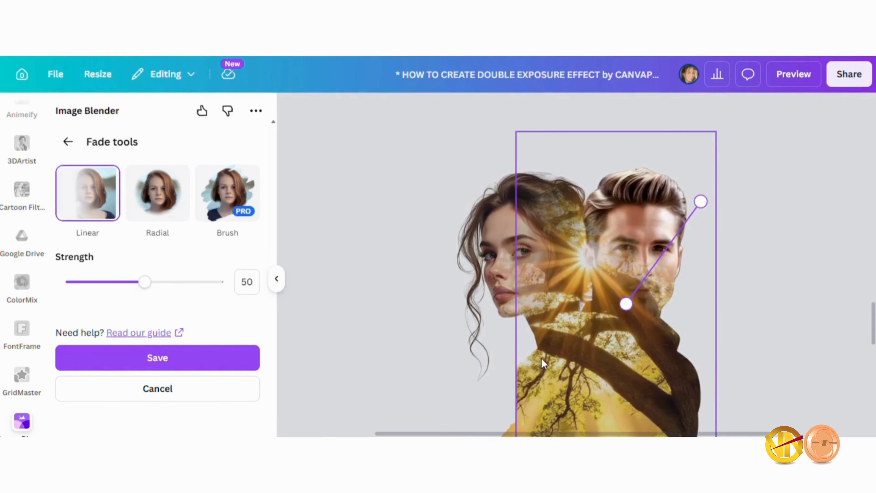
click(205, 362)
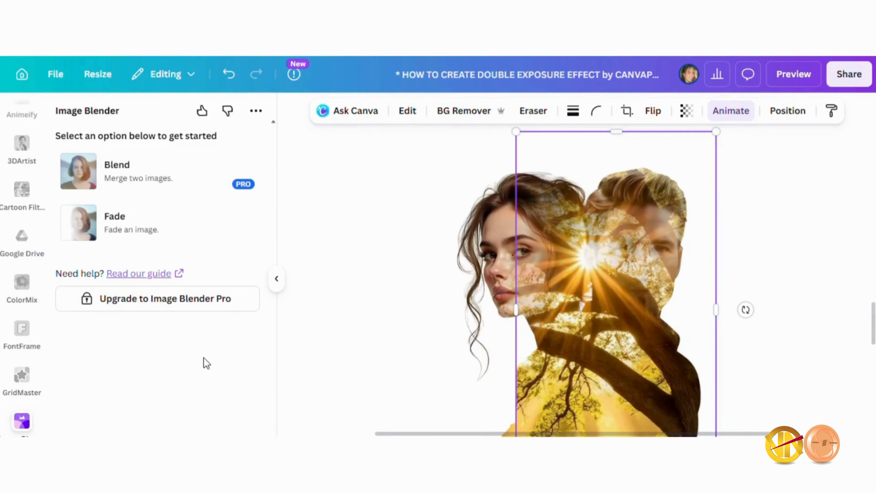
- Add the faded man's photo from the uploads and line it up over the man's silhouette
scroll(26, 330, up, 5)
scroll(27, 330, up, 5)
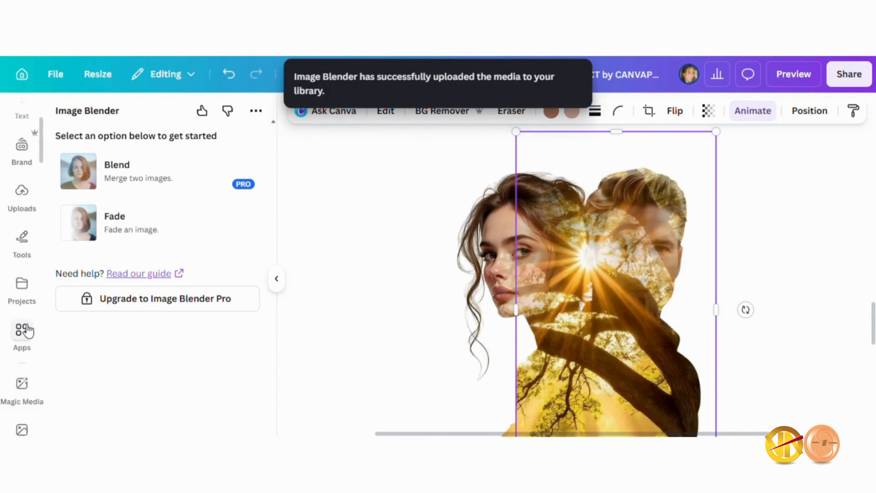
click(26, 293)
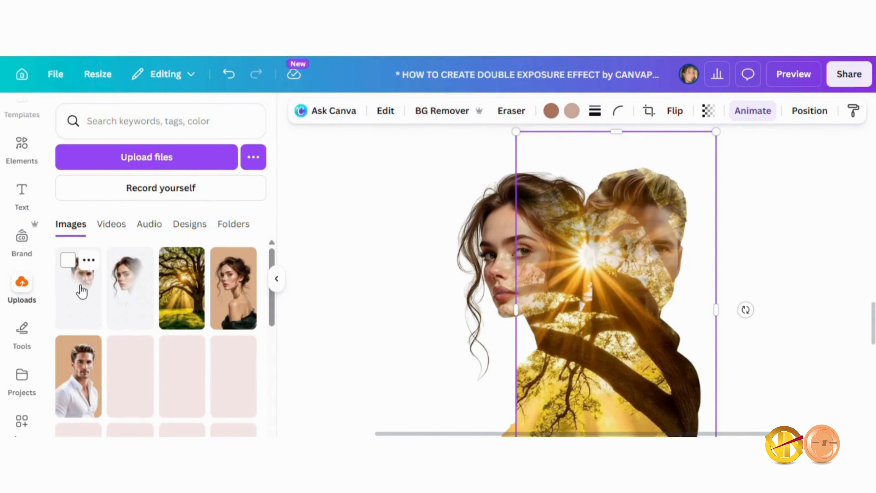
click(82, 293)
drag(610, 226, 646, 231)
scroll(780, 279, down, 2)
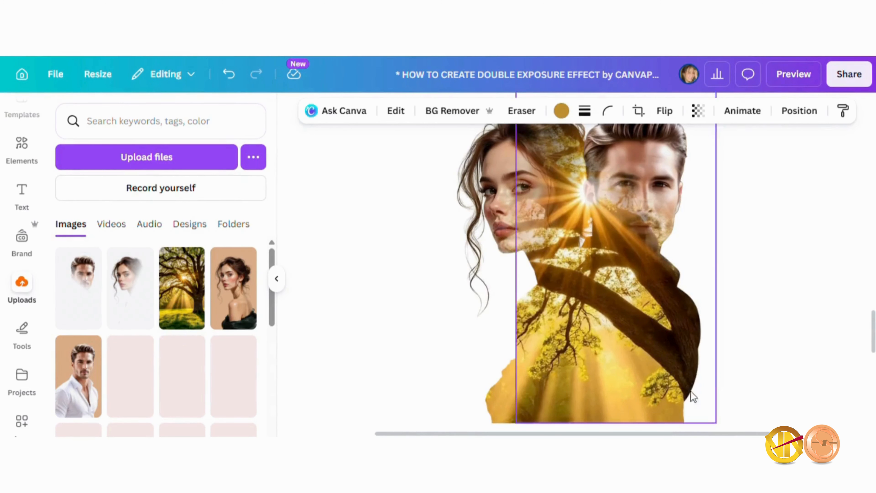
- Download only the page with the finished couple composition as a PNG and dismiss the completed download notice
key(ctrl+minus)
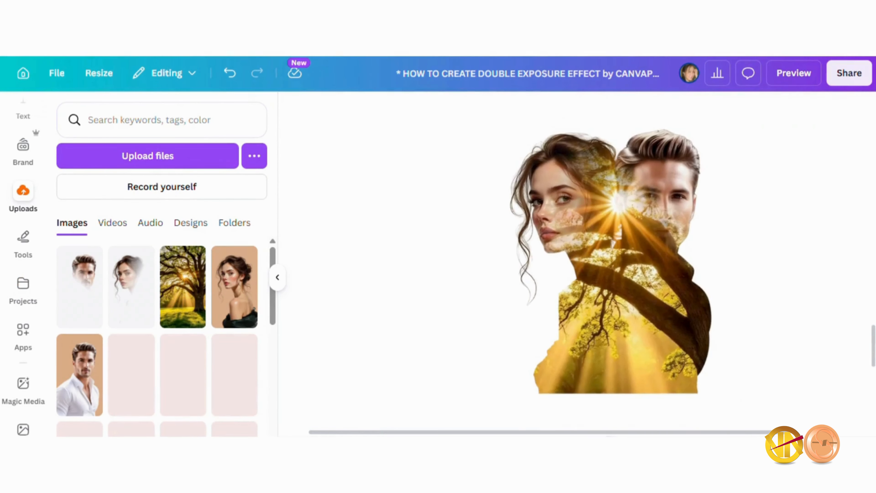
click(845, 88)
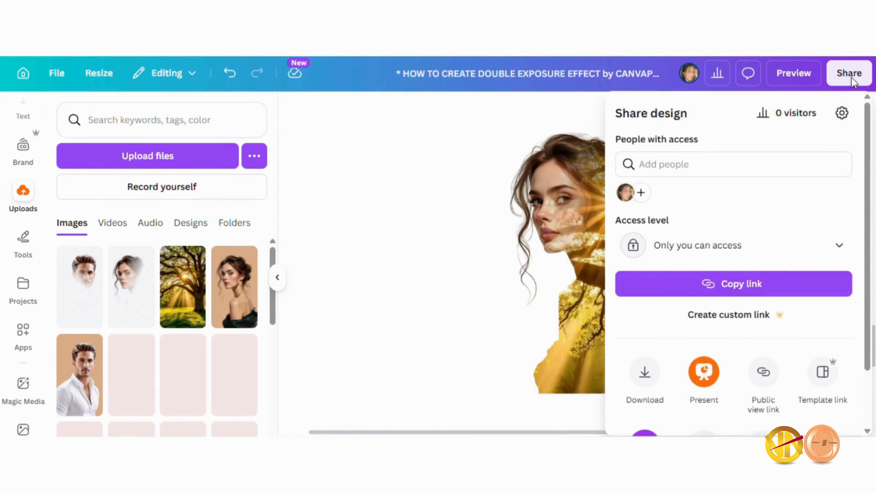
click(647, 379)
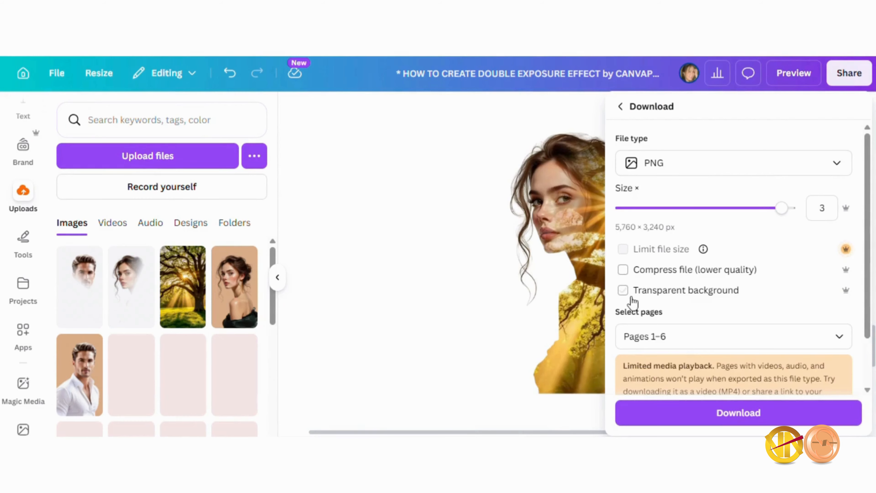
click(841, 335)
click(632, 191)
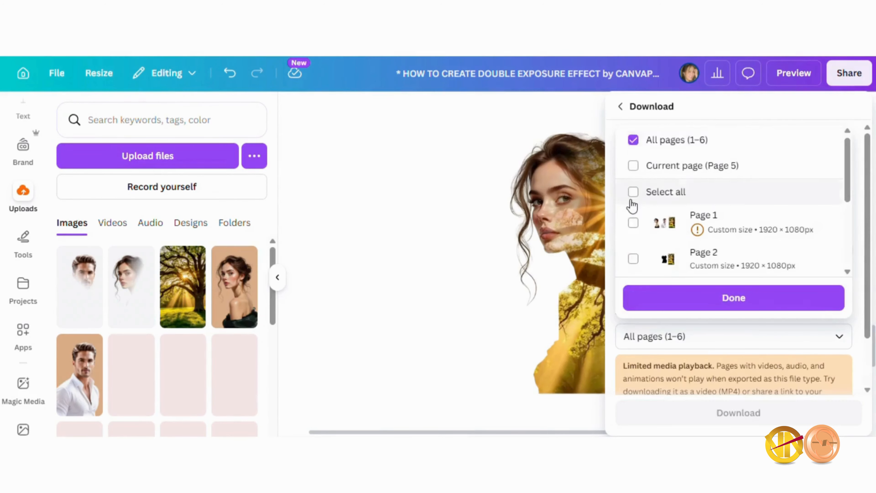
scroll(632, 206, down, 5)
click(633, 217)
click(734, 298)
click(728, 414)
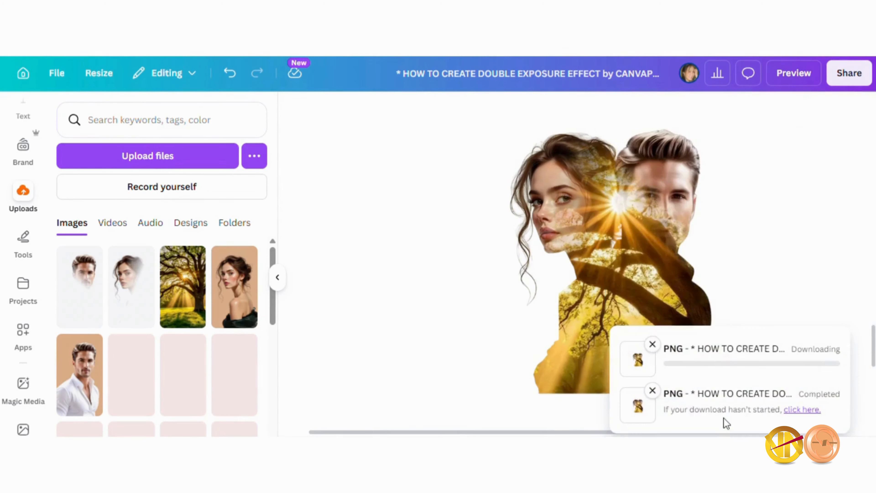
click(652, 391)
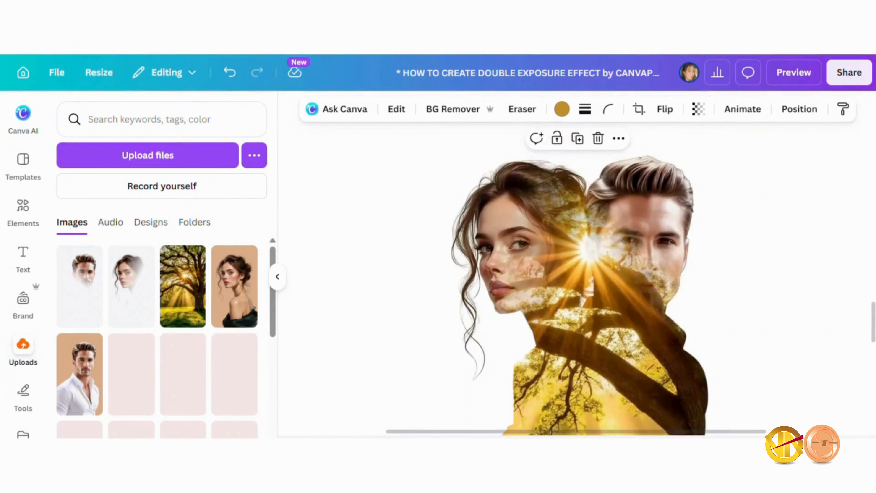
- Add a blank page after page 4, upload the downloaded composition PNG and place it on the new page
scroll(377, 339, down, 3)
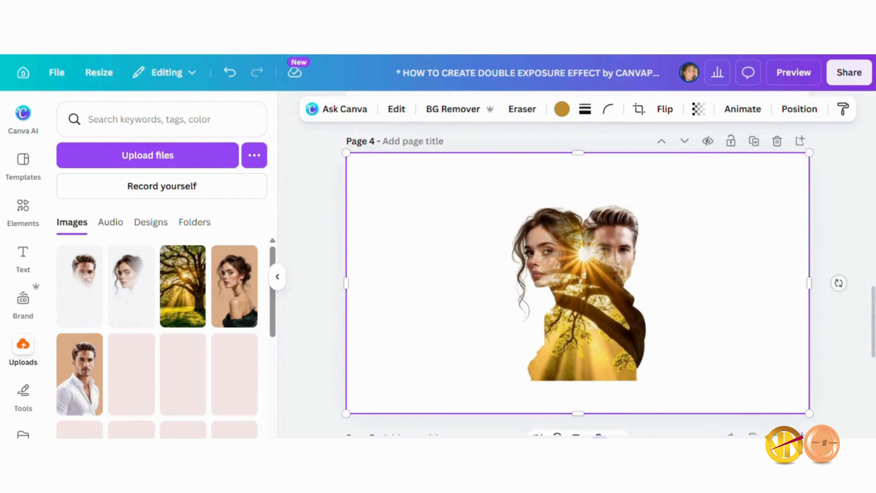
click(789, 148)
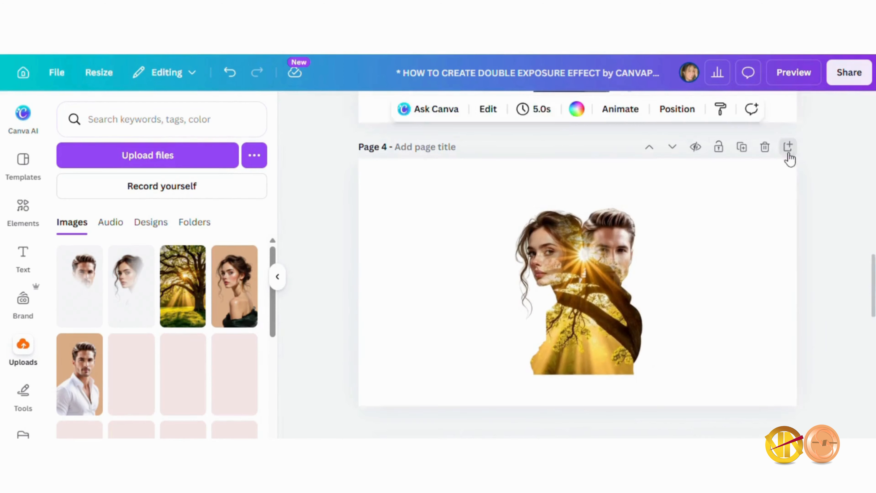
click(137, 157)
click(135, 156)
click(323, 276)
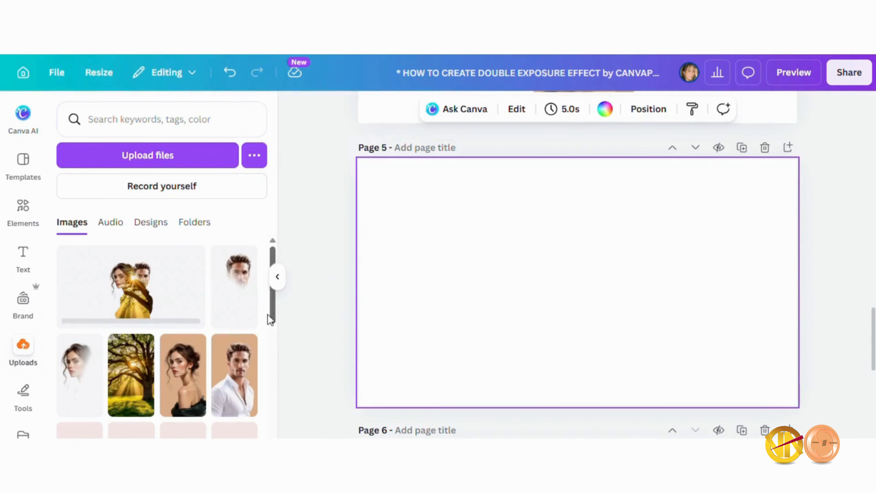
click(139, 297)
- Align the placed composition image to the page's top and left, and enlarge it to fill the page at 1920 × 1080 px
click(788, 109)
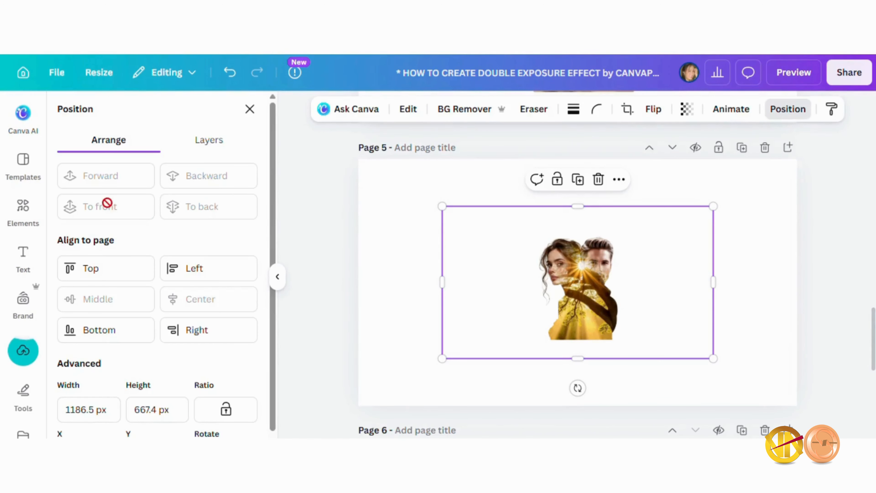
click(107, 269)
click(196, 269)
drag(631, 312, 788, 423)
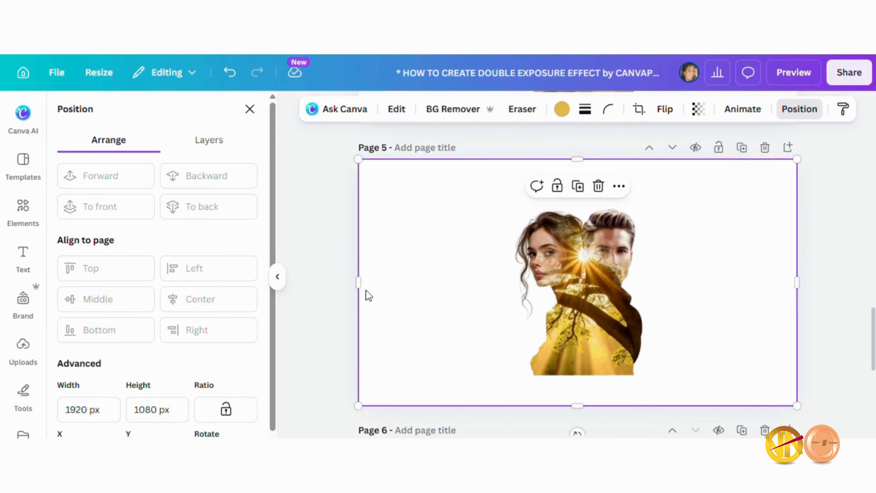
click(279, 281)
click(278, 281)
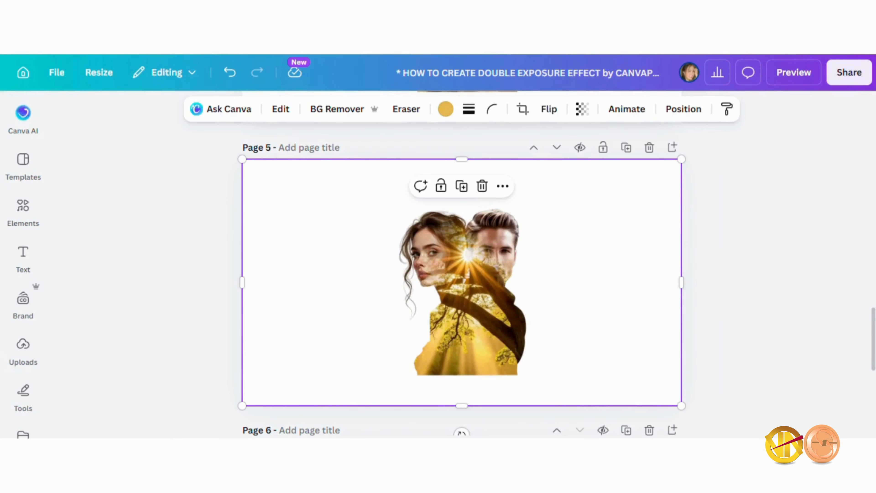
- Open the Image Blender app for the selected composition image on page 5 and apply its Linear fade
drag(583, 451, 601, 450)
scroll(601, 338, down, 1)
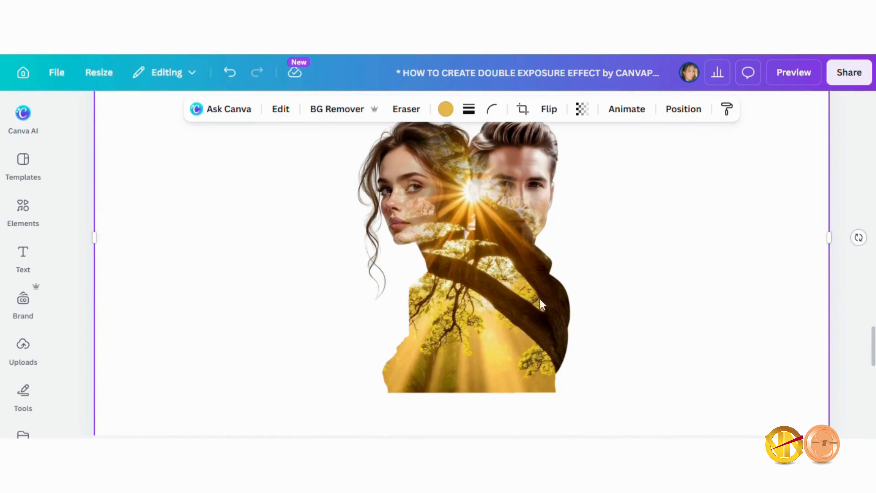
click(23, 254)
click(305, 188)
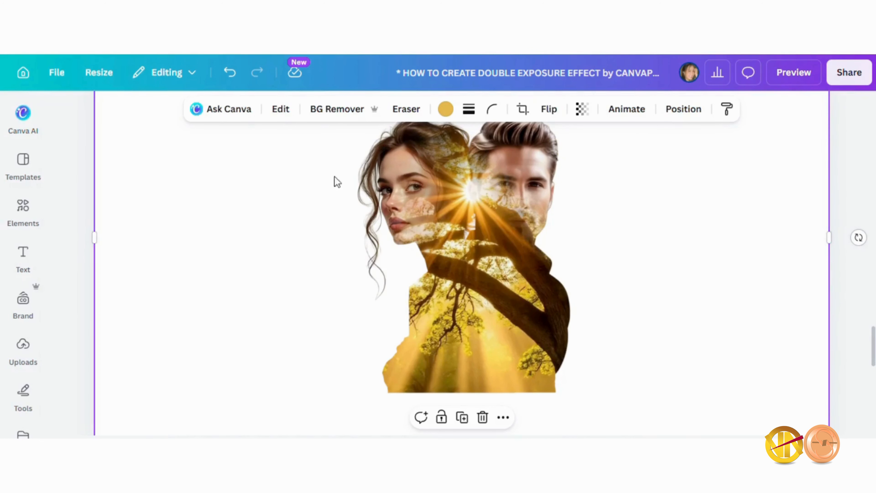
click(280, 110)
scroll(25, 264, down, 5)
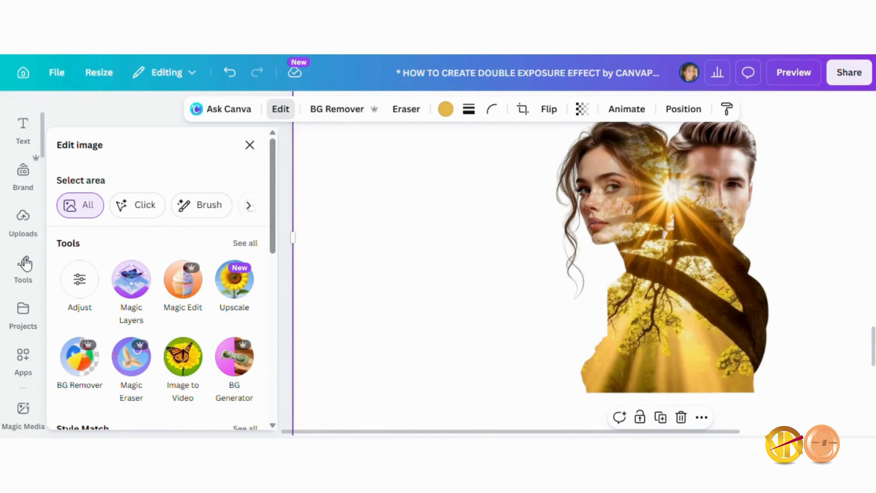
click(23, 228)
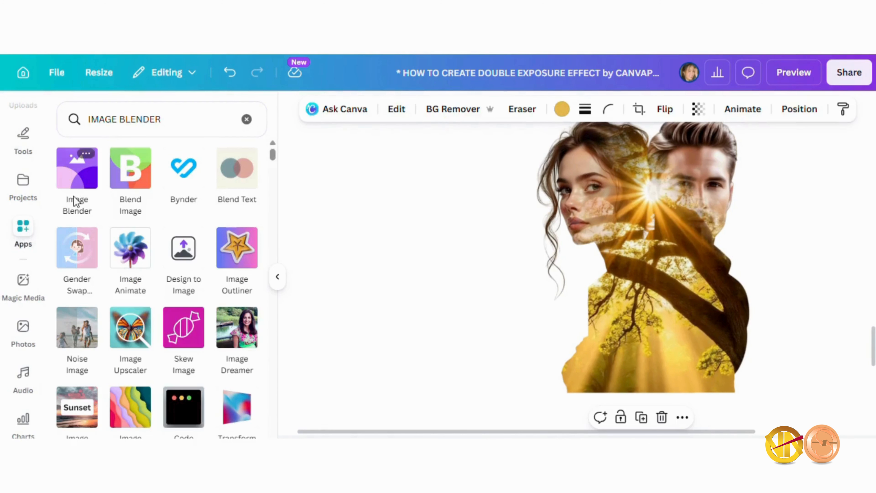
click(80, 174)
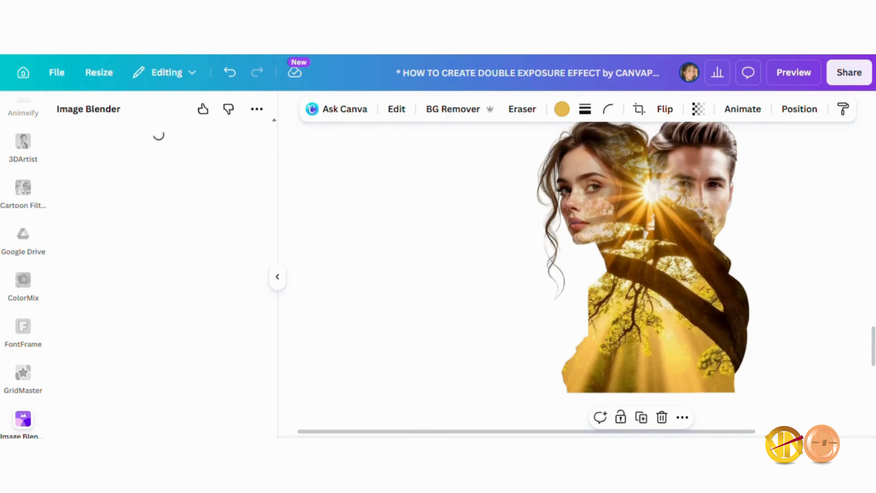
click(106, 228)
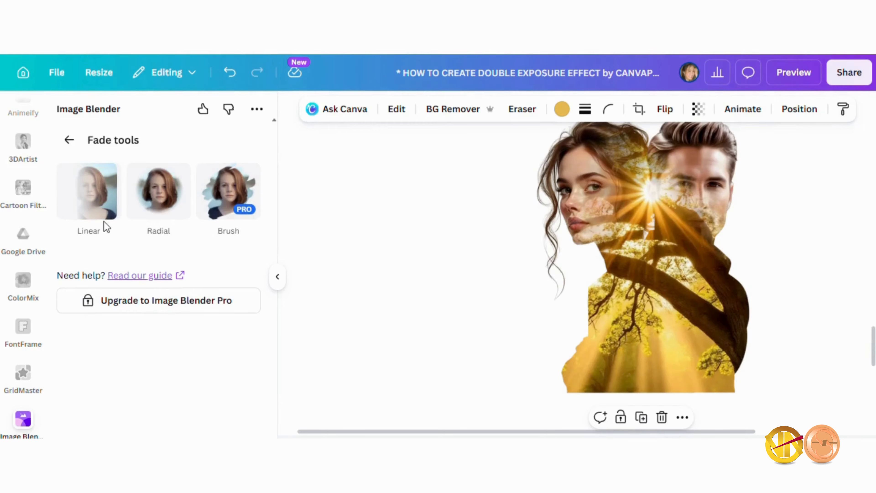
click(104, 221)
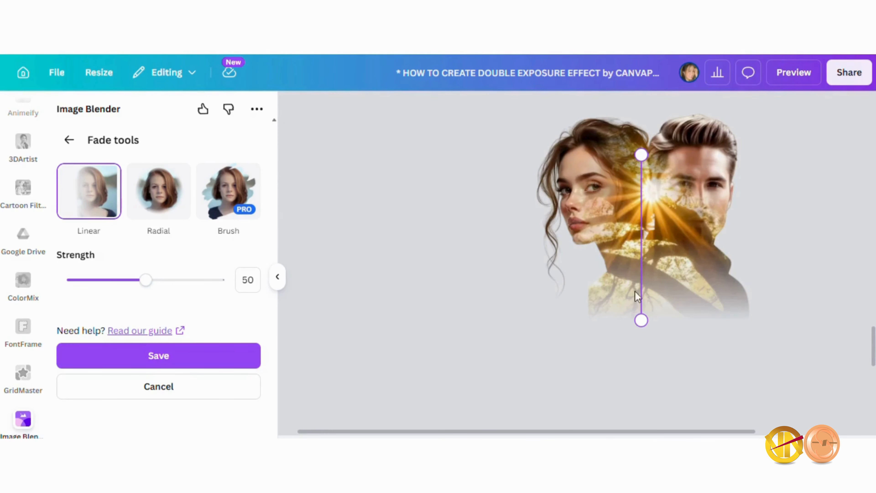
- Adjust the linear fade's start and end points so the couple's lower edge fades out nearly straight downward, and save the faded image
drag(641, 320, 563, 406)
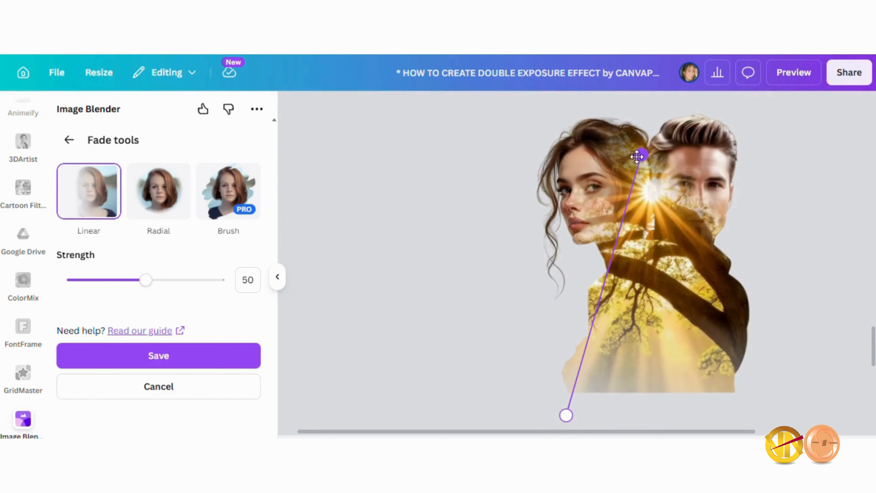
drag(636, 157, 524, 109)
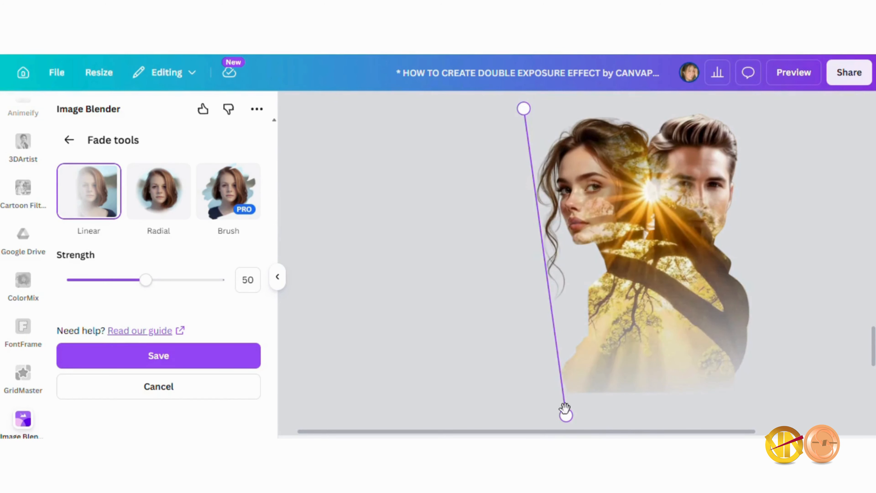
drag(565, 409, 742, 395)
drag(517, 104, 610, 260)
drag(737, 393, 647, 386)
drag(619, 267, 635, 297)
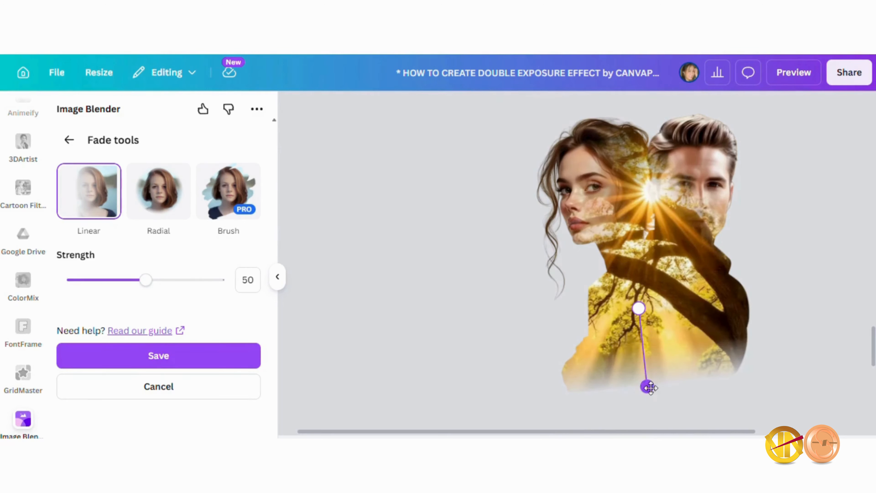
drag(650, 388, 676, 379)
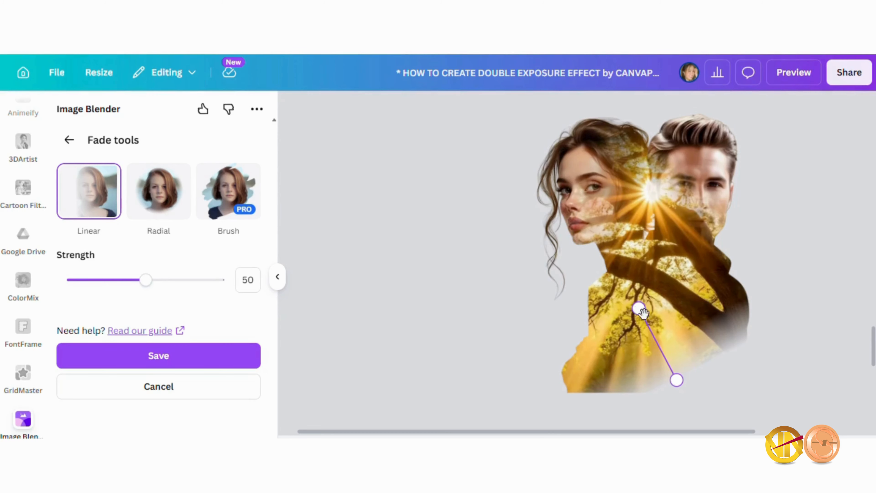
drag(640, 309, 624, 292)
drag(675, 382, 634, 383)
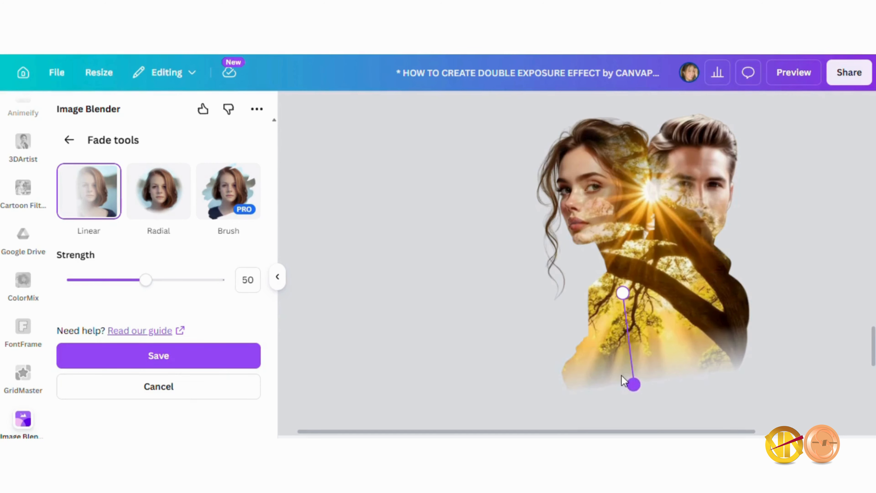
click(172, 359)
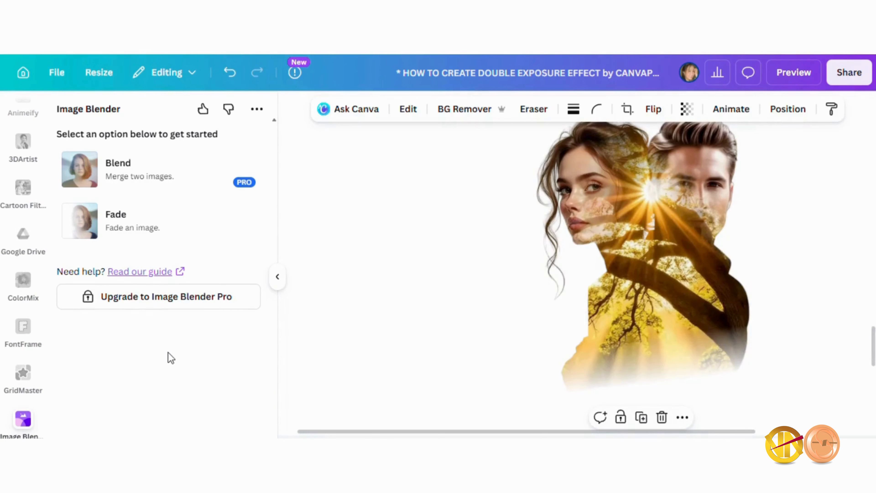
- Add the newly faded composition from the uploads to page 5 and align it to the page's top and left
scroll(7, 323, up, 10)
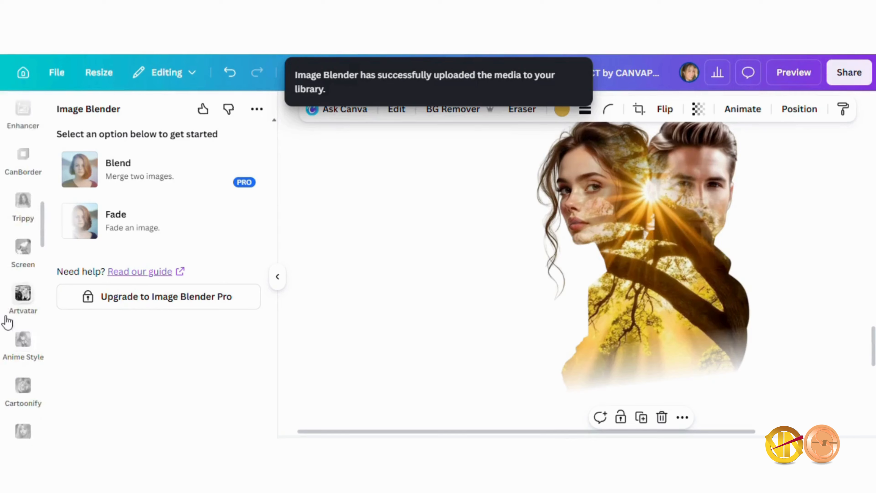
scroll(7, 323, up, 15)
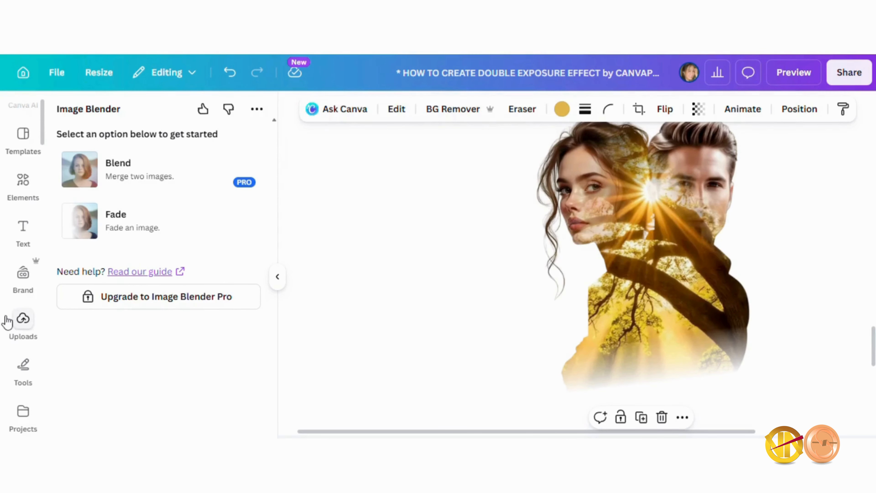
click(31, 329)
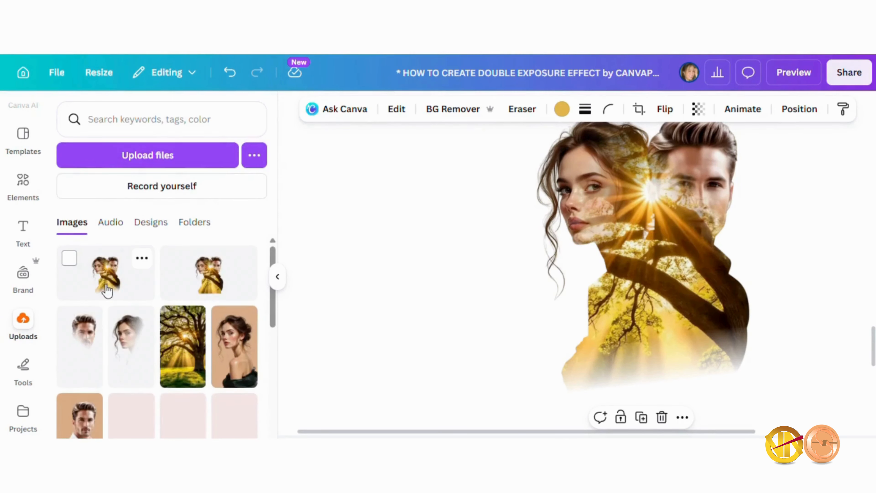
click(107, 290)
click(800, 109)
click(204, 273)
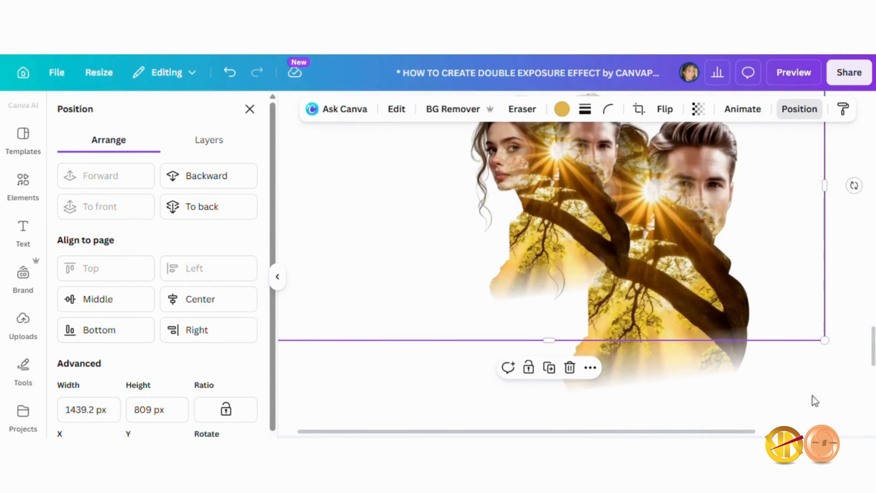
- Delete the unfaded composition from page 5 and enlarge the faded one to fill the page at 1920 × 1079.2 px
scroll(648, 376, down, 3)
click(714, 304)
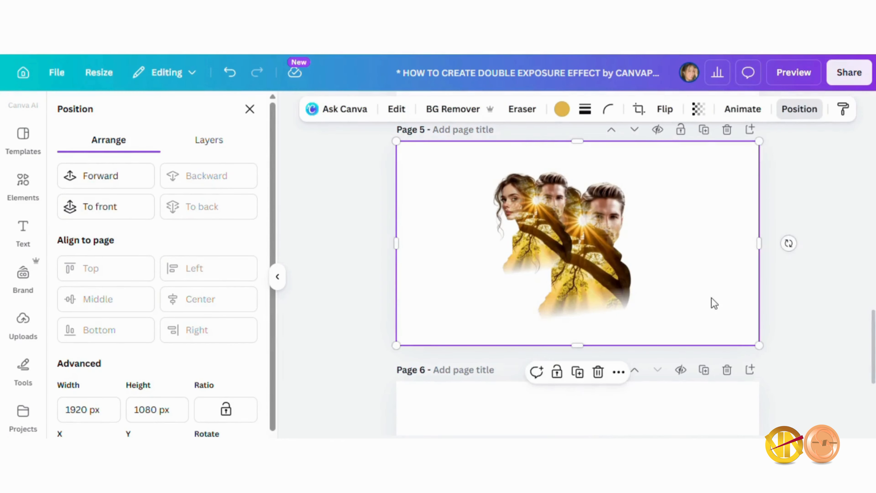
key(Delete)
click(570, 271)
drag(670, 295, 755, 376)
scroll(641, 429, up, 3)
scroll(728, 366, up, 2)
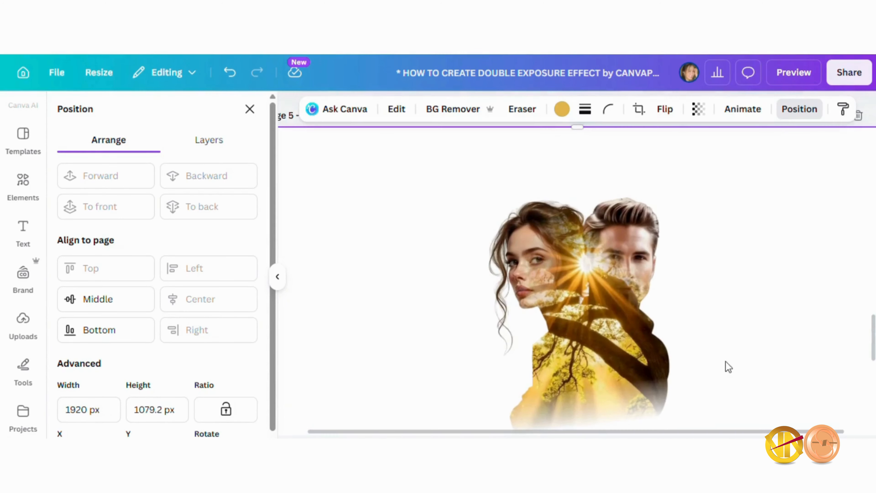
- Deselect the image and examine the faded lower edge of the couple composition up close and at full view
scroll(708, 367, down, 1)
scroll(707, 367, up, 2)
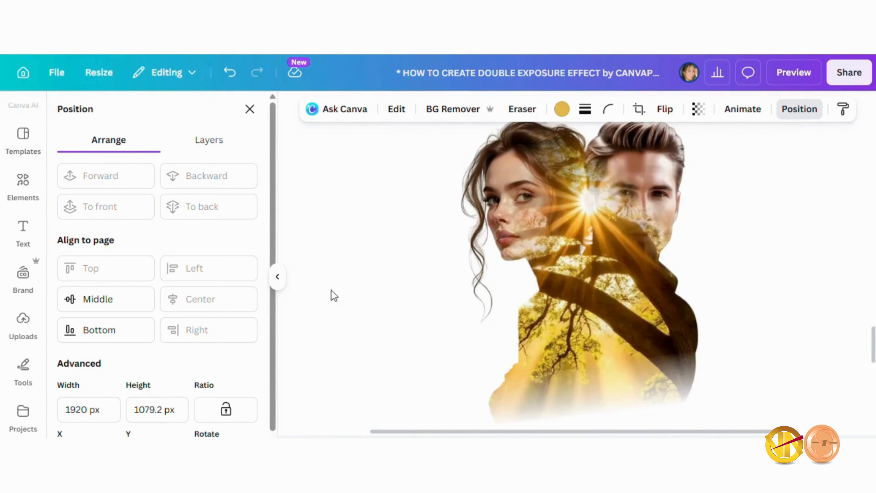
click(278, 278)
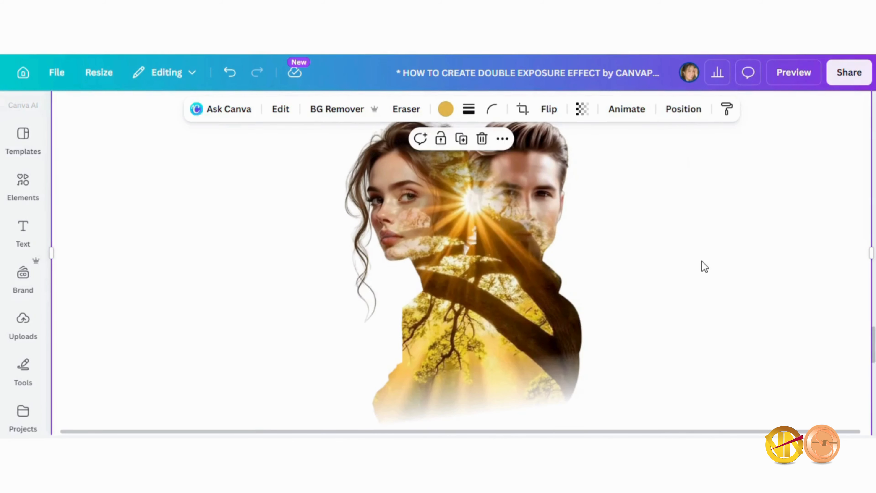
click(705, 267)
key(ctrl+plus)
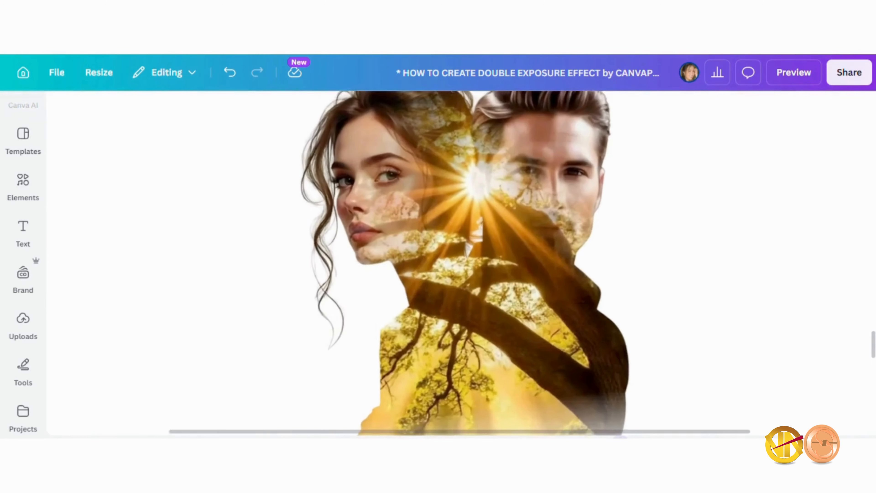
key(ctrl+plus)
scroll(726, 319, up, 1)
scroll(726, 319, down, 2)
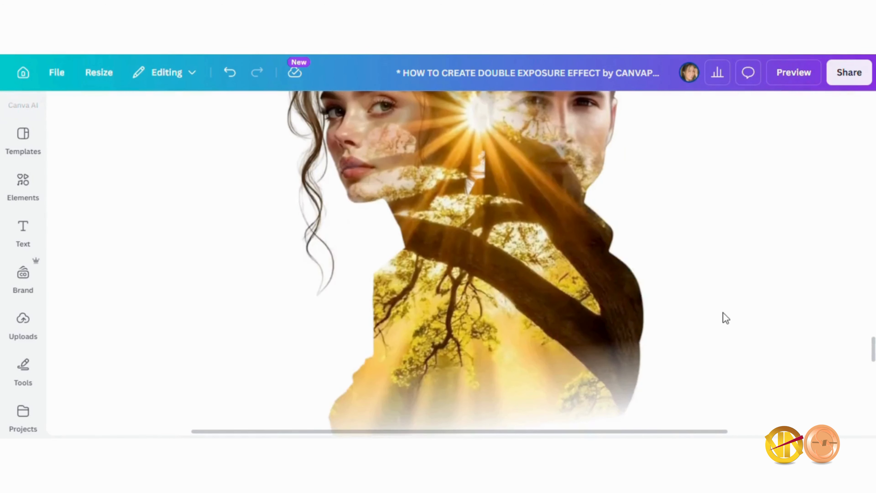
scroll(726, 318, up, 3)
key(ctrl+minus)
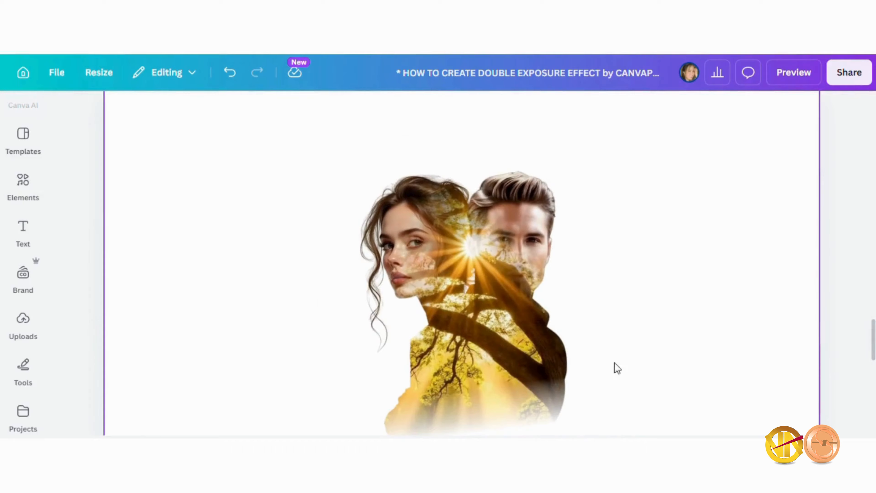